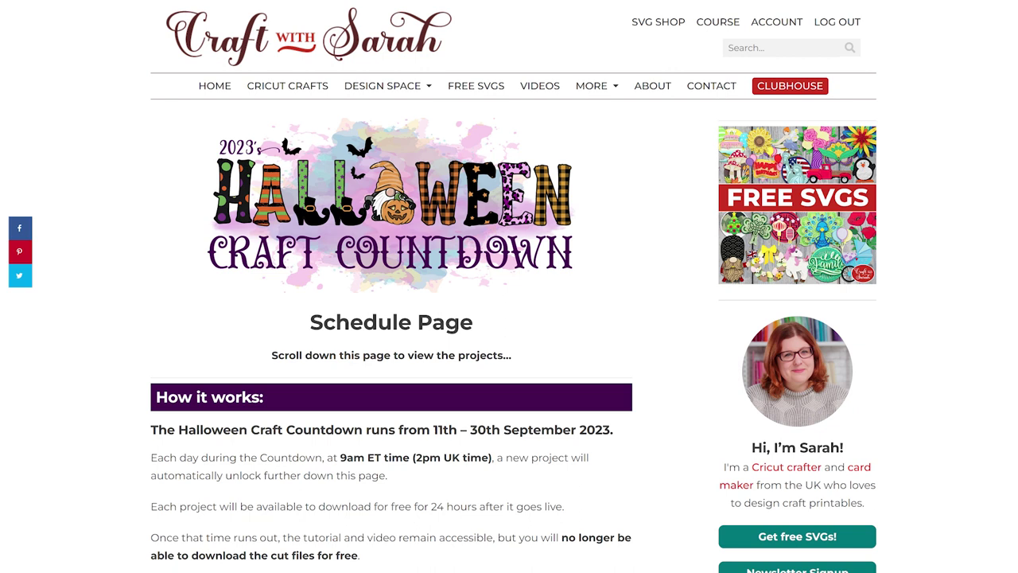
Step: Scroll down the Craft with Sarah schedule page to the Halloween card project
scroll(513, 319, "down", 8)
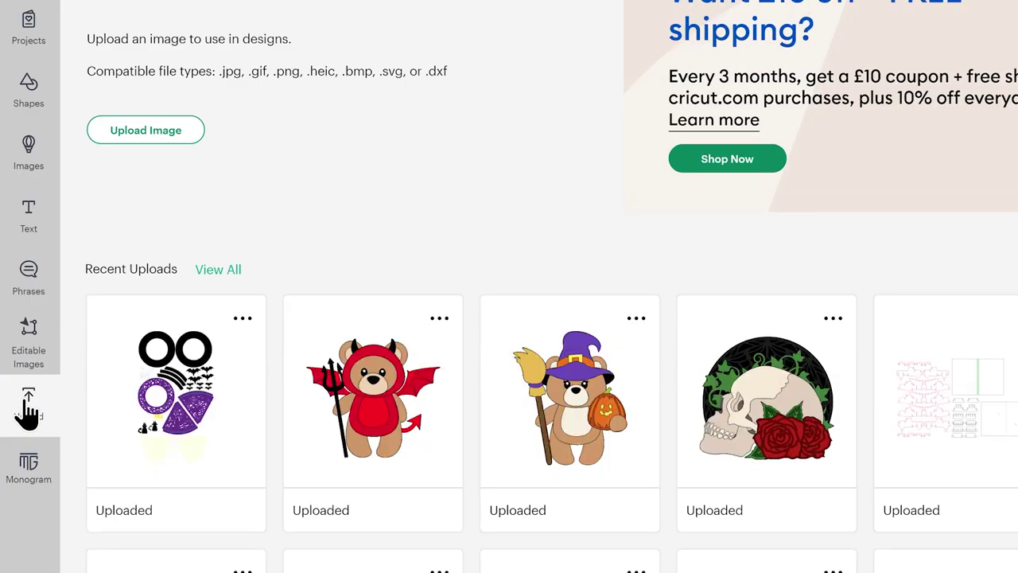
Step: Upload the spiderweb card SVG from File Explorer and add it to the canvas at 10 in x 5 in
left_click(159, 129)
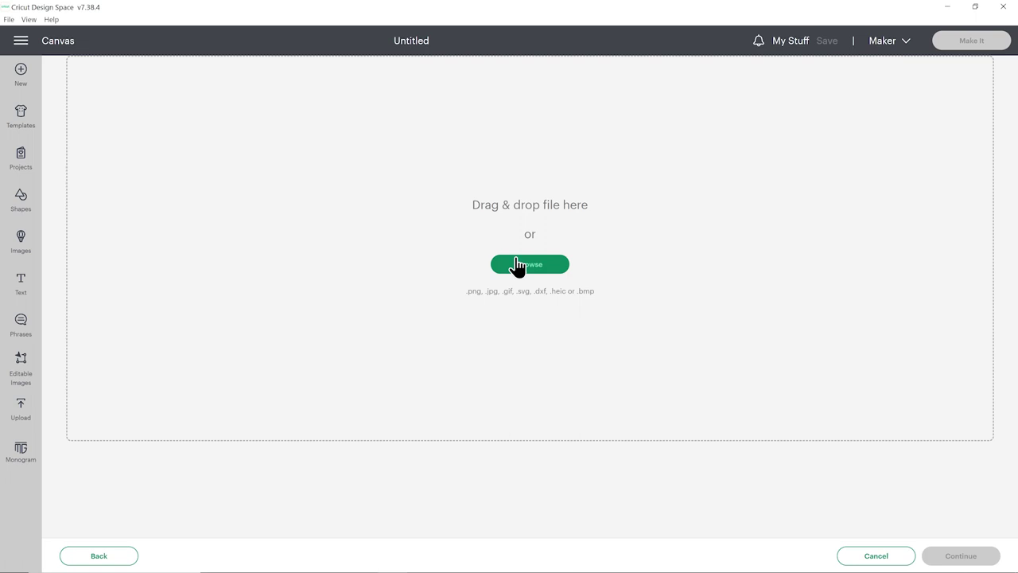
key("alt+Tab")
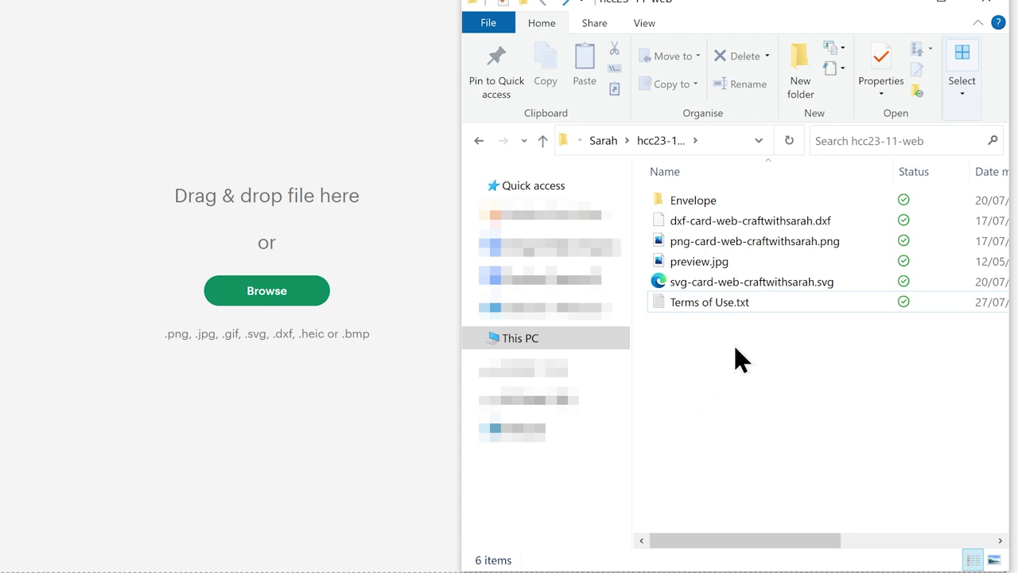
left_click(786, 281)
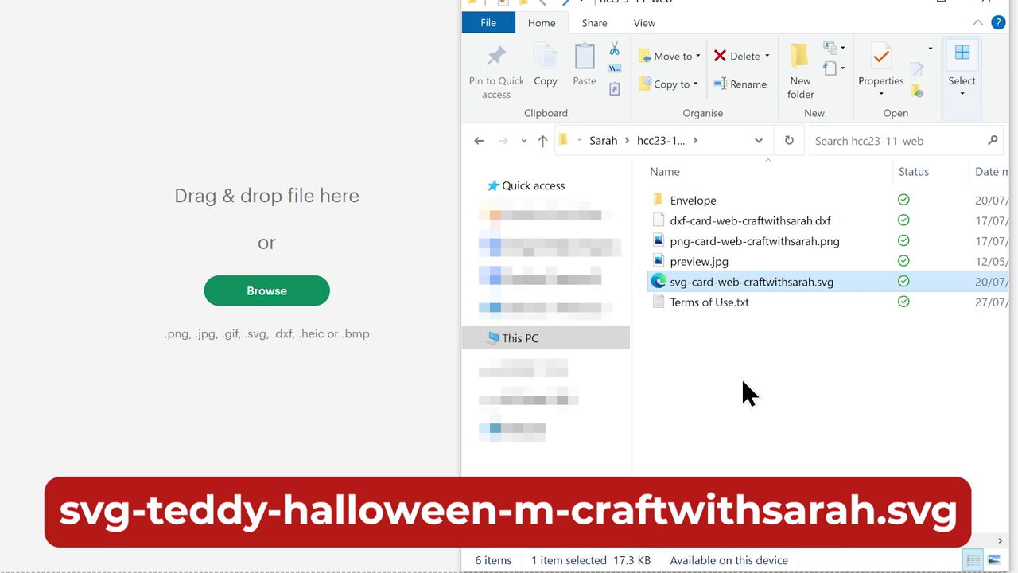
left_click_drag(777, 282, 533, 516)
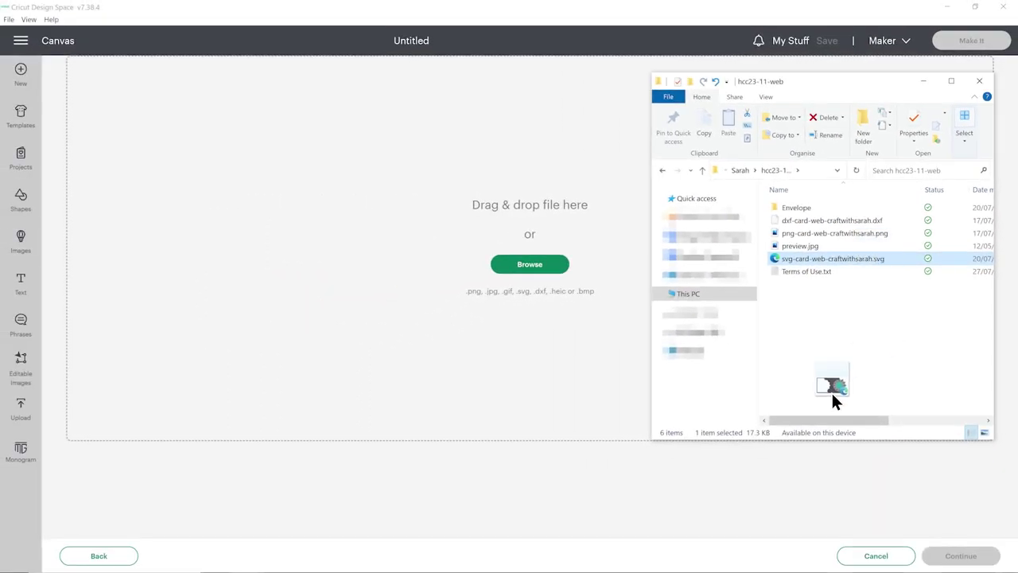
left_click_drag(376, 302, 375, 302)
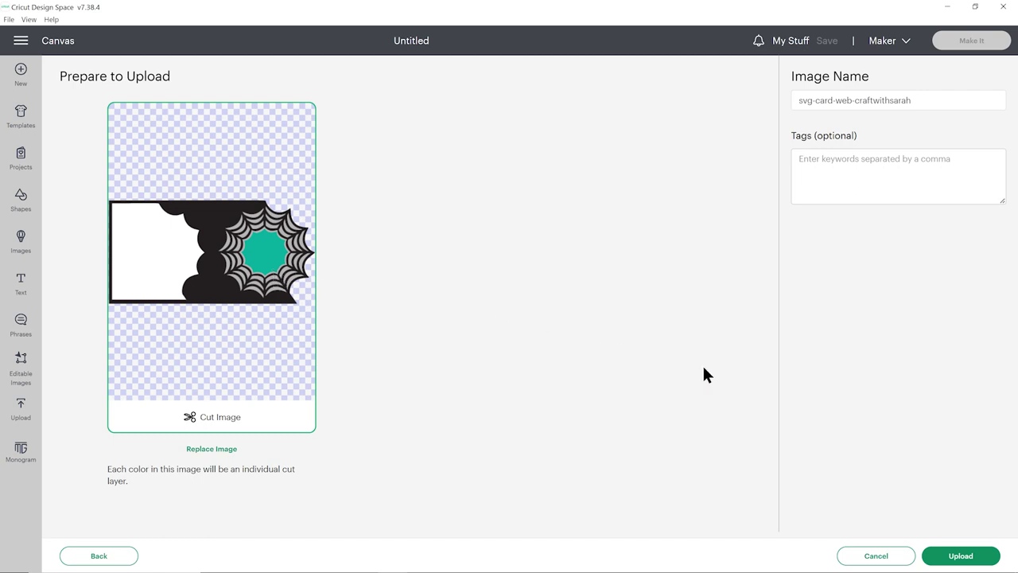
left_click(953, 557)
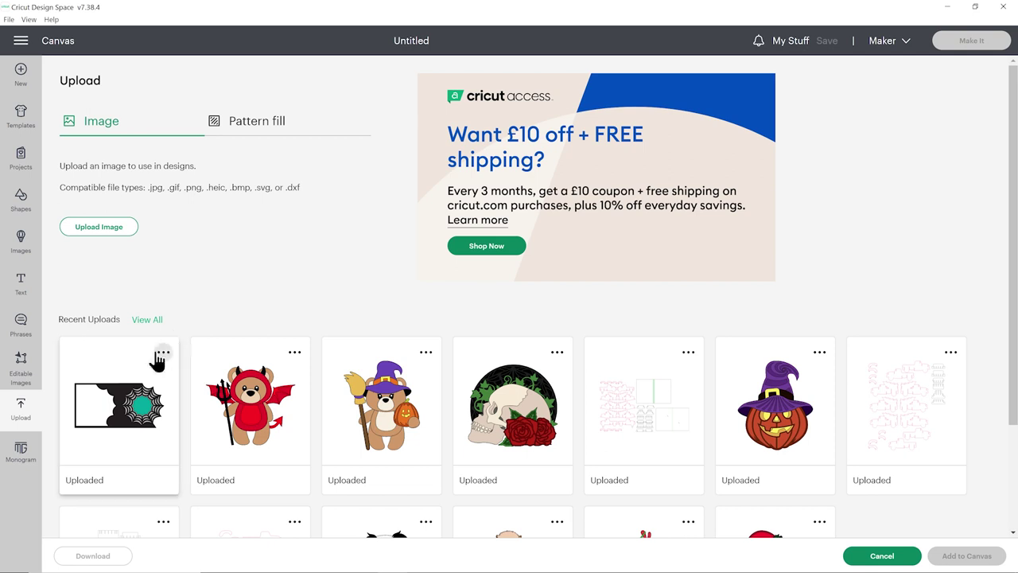
left_click(130, 356)
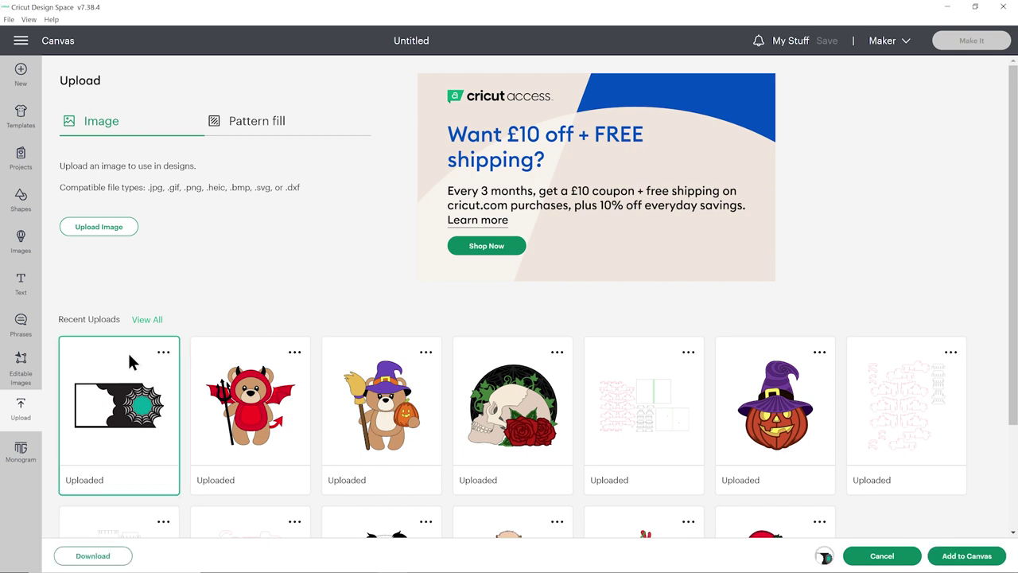
left_click(967, 556)
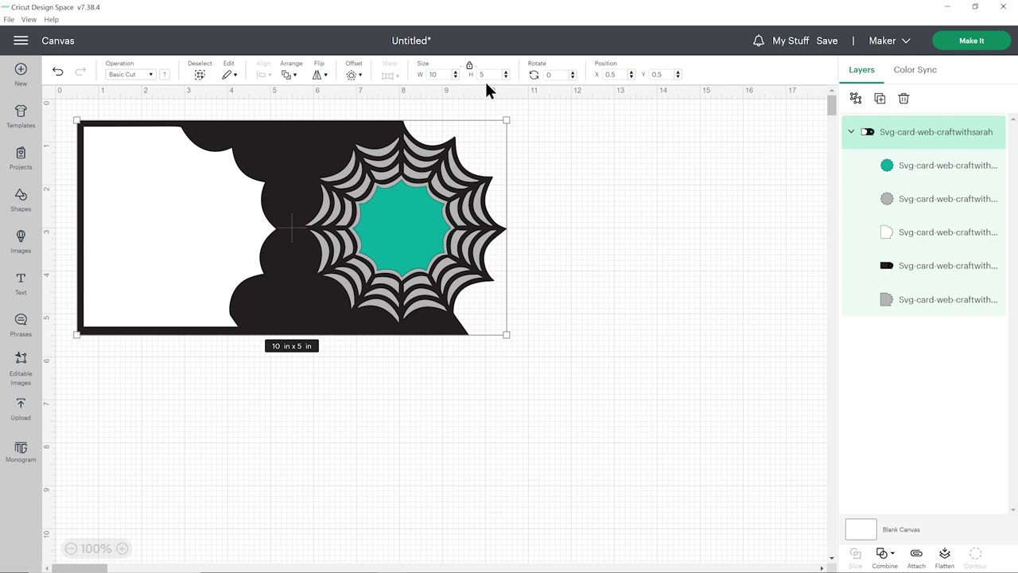
Step: Move the white 4.49 in x 4.67 in insert layer off to the right of the black web card
left_click_drag(457, 195, 461, 200)
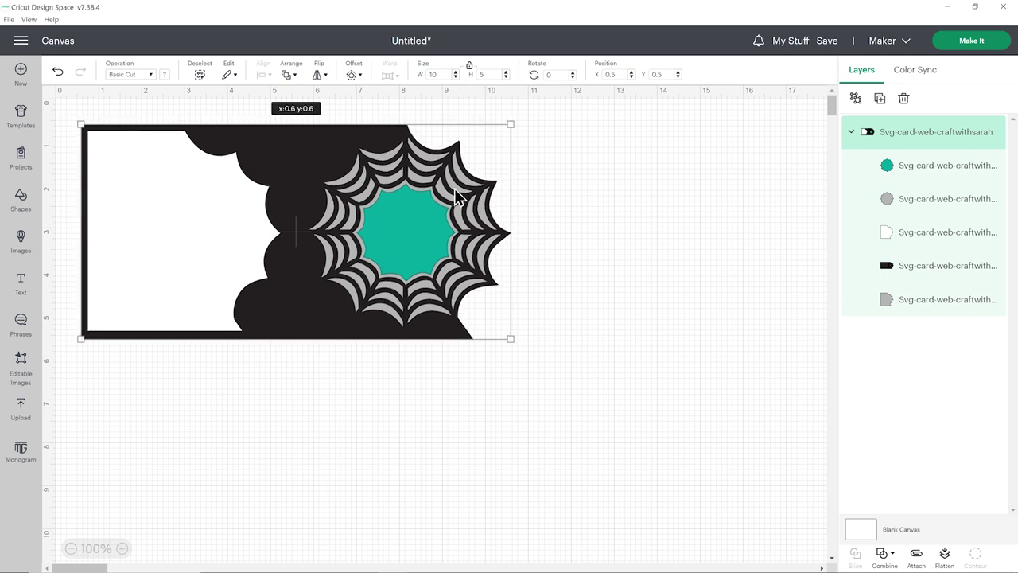
left_click(543, 211)
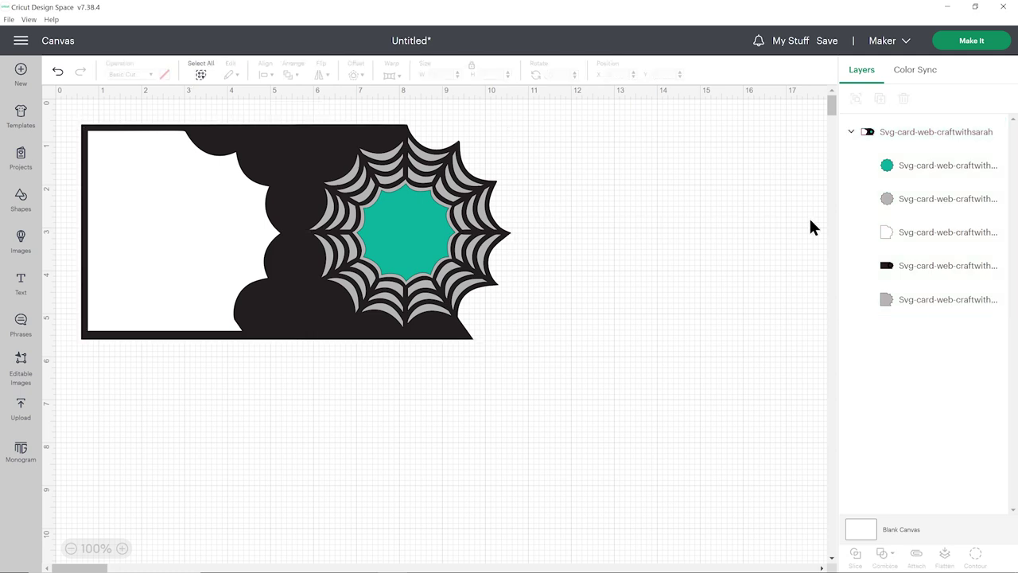
left_click(910, 233)
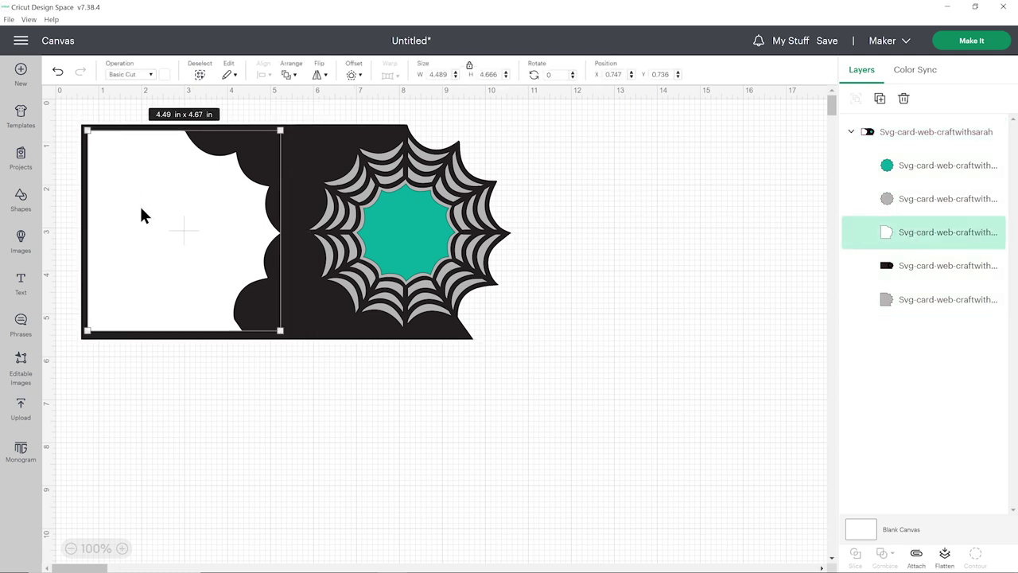
mouse_move(164, 173)
left_mouse_down()
mouse_move(172, 204)
mouse_move(382, 256)
mouse_move(371, 247)
mouse_move(248, 277)
mouse_move(224, 267)
mouse_move(168, 169)
left_mouse_up()
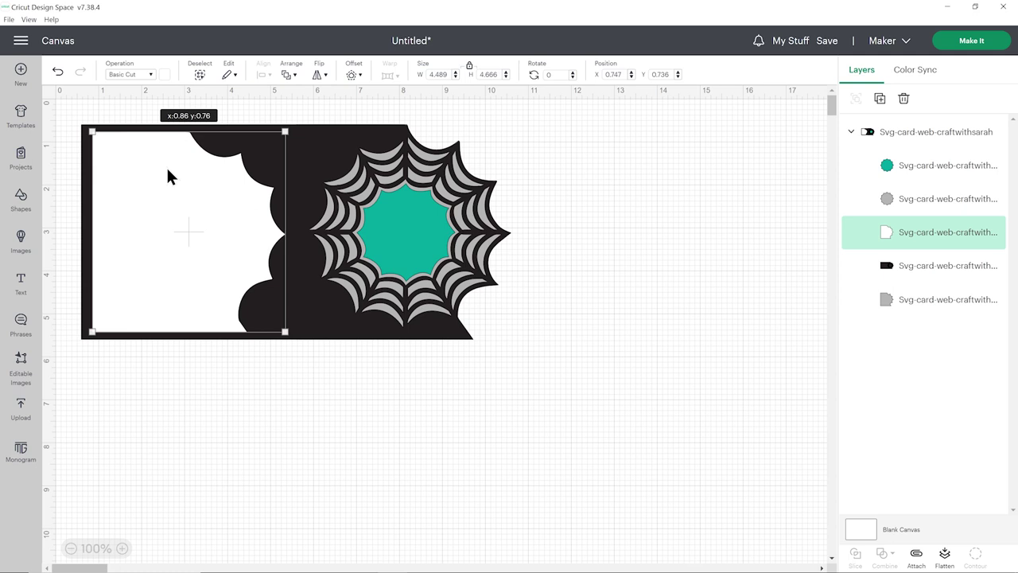
left_click_drag(168, 169, 678, 174)
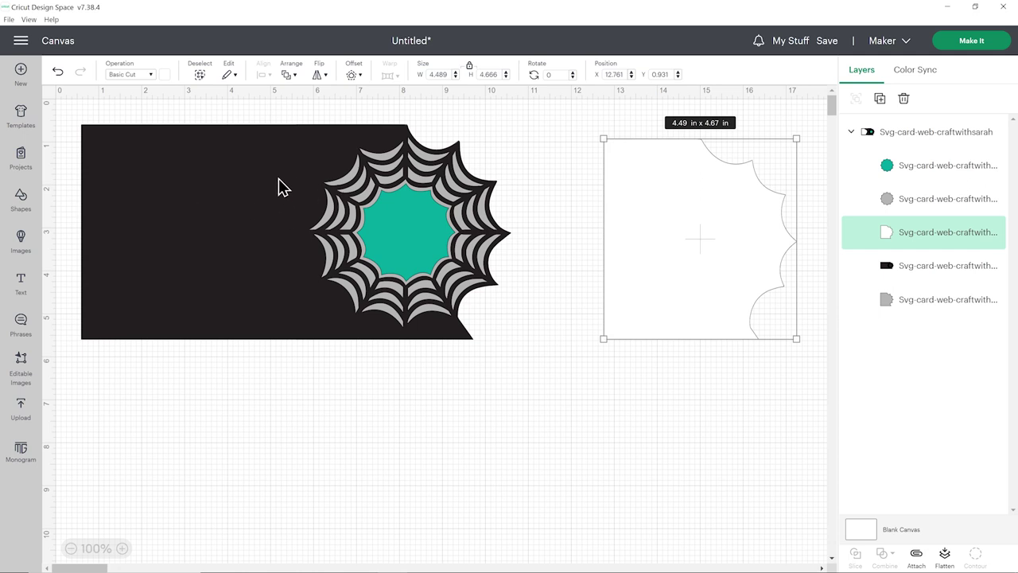
left_click(644, 195)
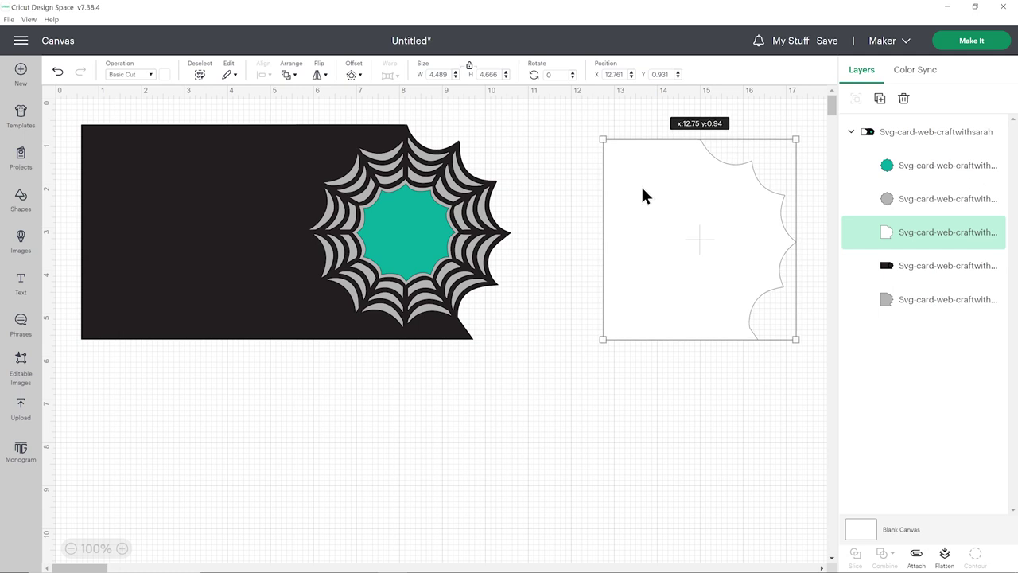
left_click_drag(642, 187, 644, 184)
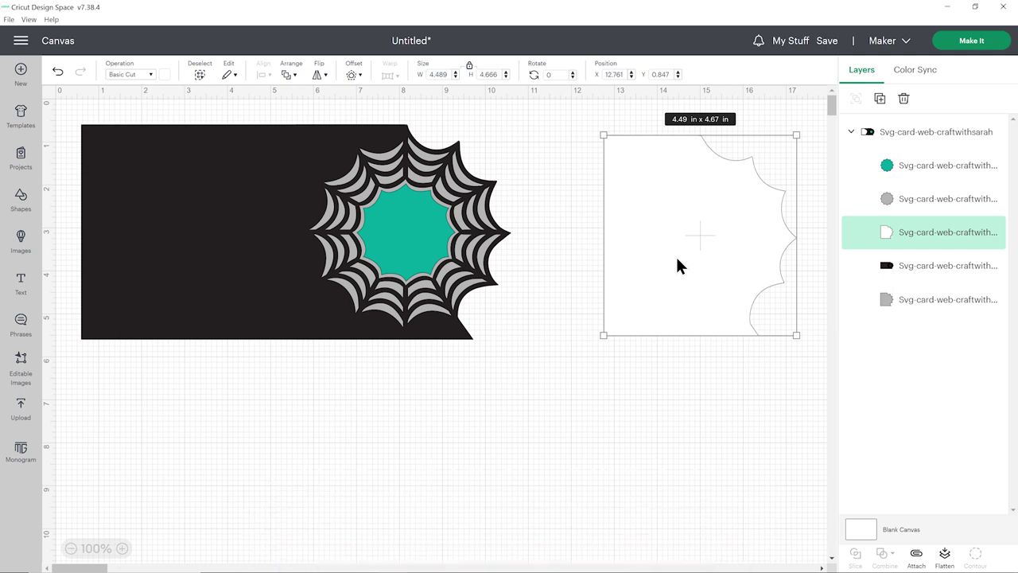
Step: Undo an accidental nudge of the black card, then ungroup the card into separate layers
left_click(468, 229)
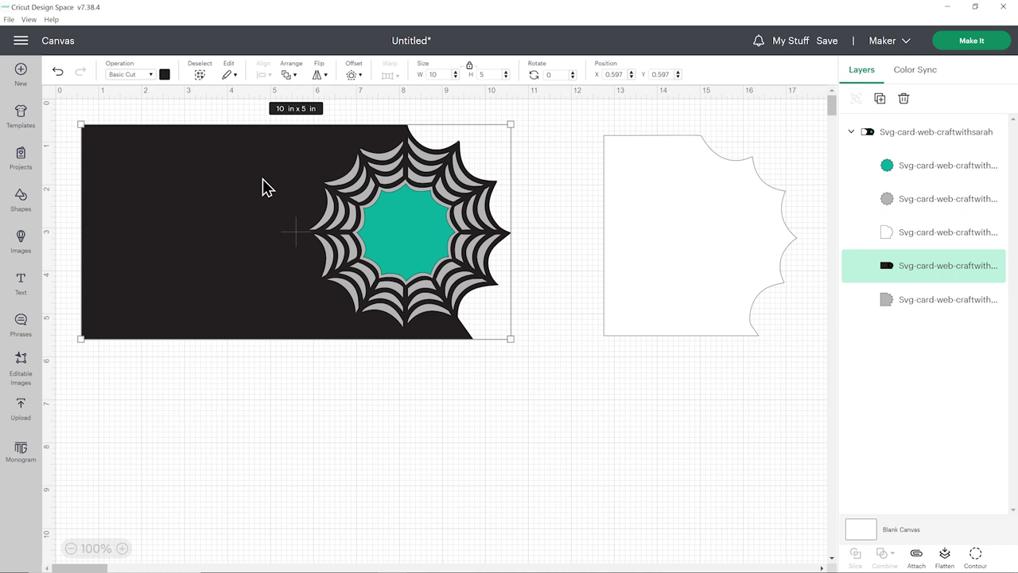
left_click_drag(267, 187, 270, 188)
left_click(57, 77)
left_click(196, 166)
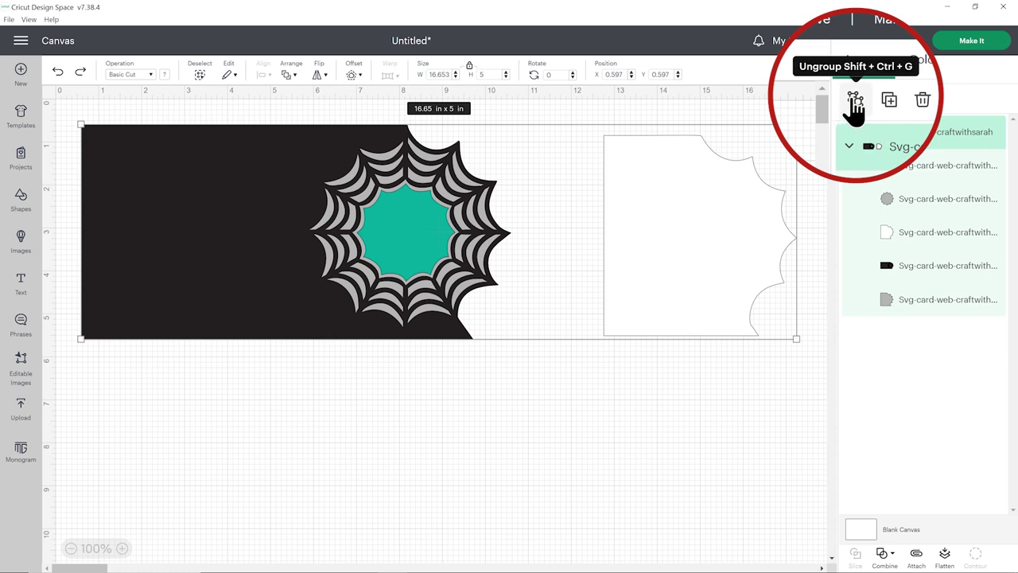
left_click(854, 98)
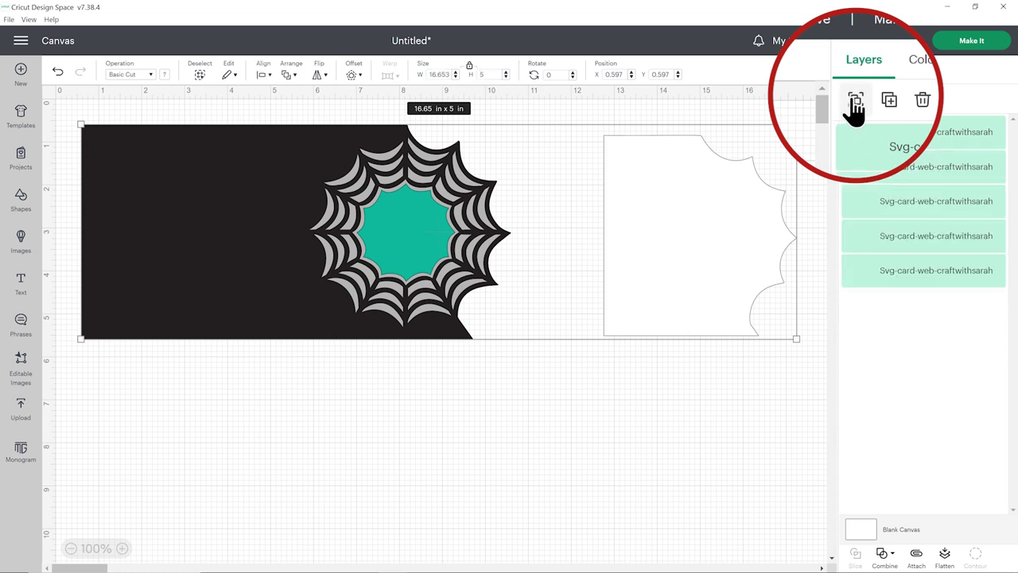
left_click(529, 405)
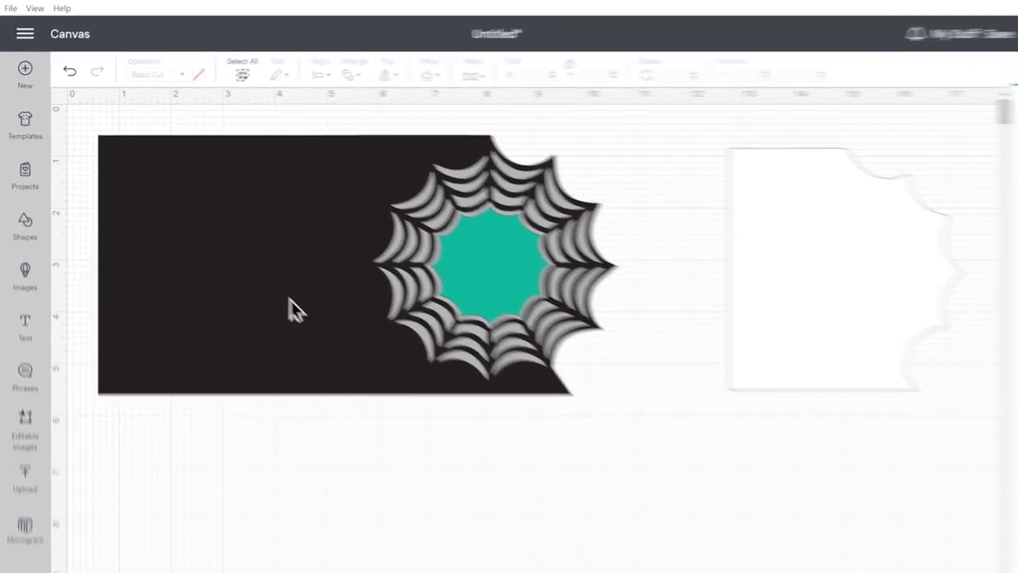
Step: Add a 5 in tall score line and position it under the black card's left side
left_click(20, 199)
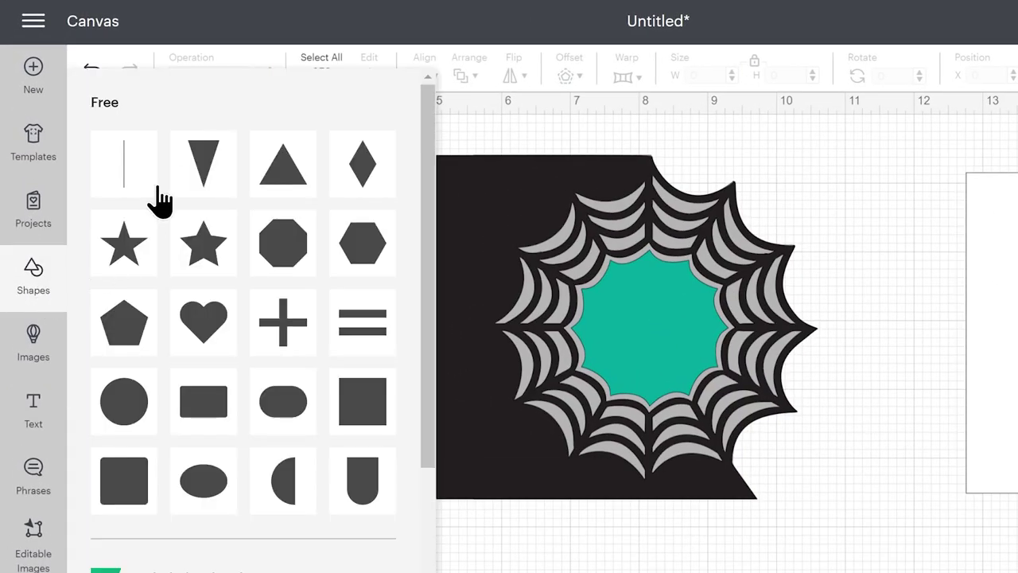
left_click(129, 170)
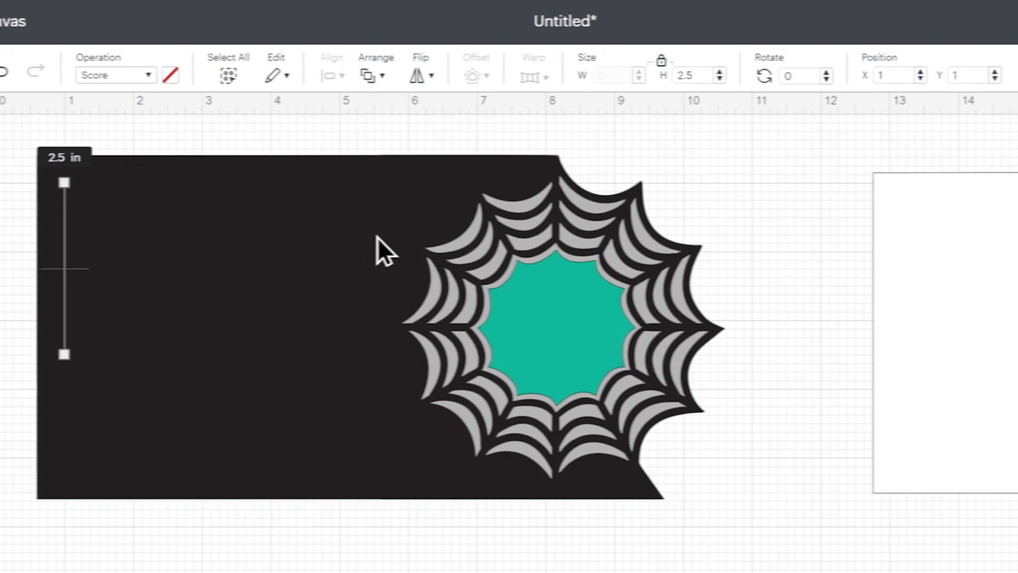
left_click(671, 75)
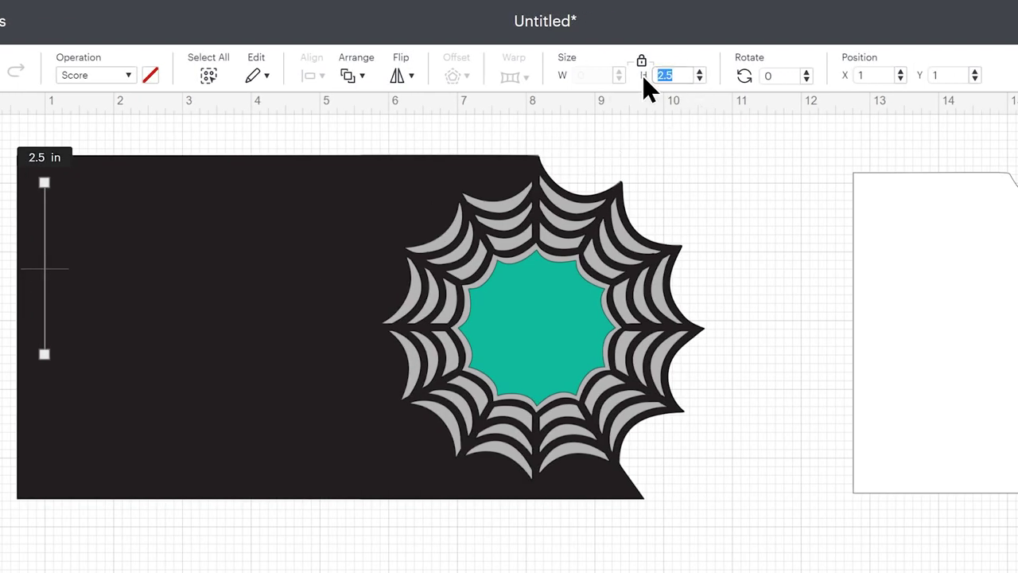
key("Return")
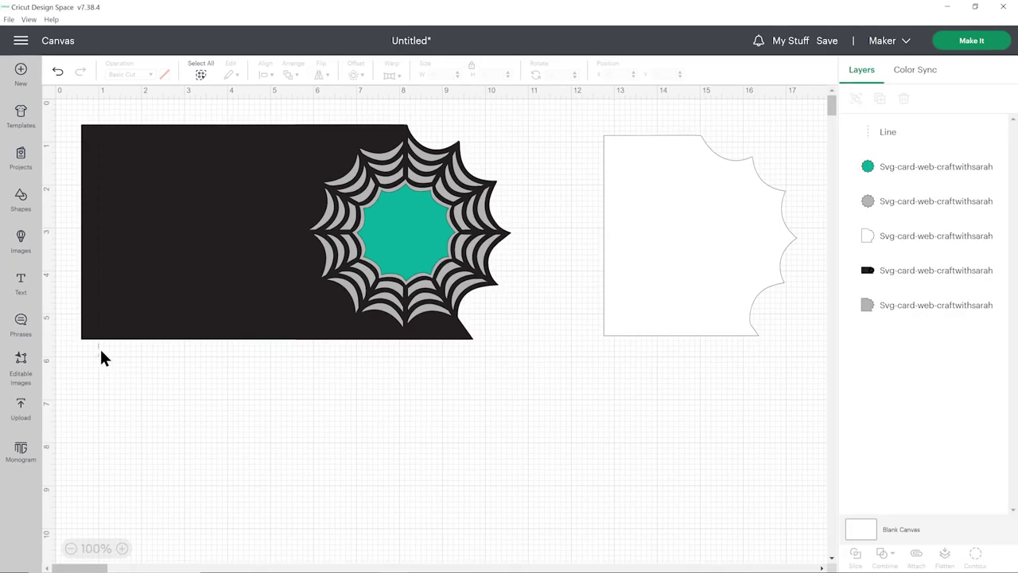
left_click_drag(98, 357, 194, 472)
left_click(314, 476)
left_click(193, 391)
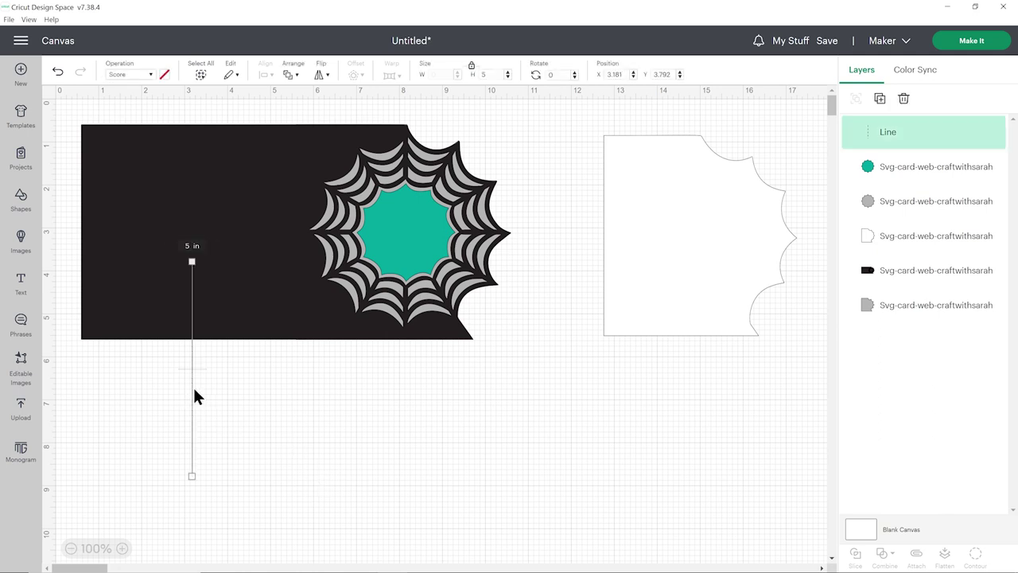
Step: Centre the score line on the black card and attach the two together
left_click(156, 174, "shift")
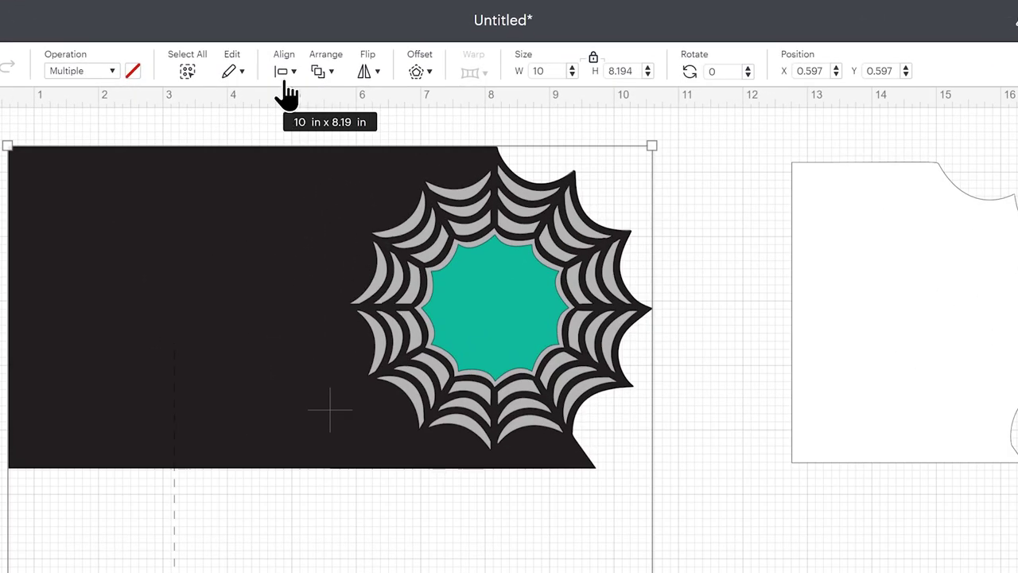
left_click(287, 92)
left_click(332, 319)
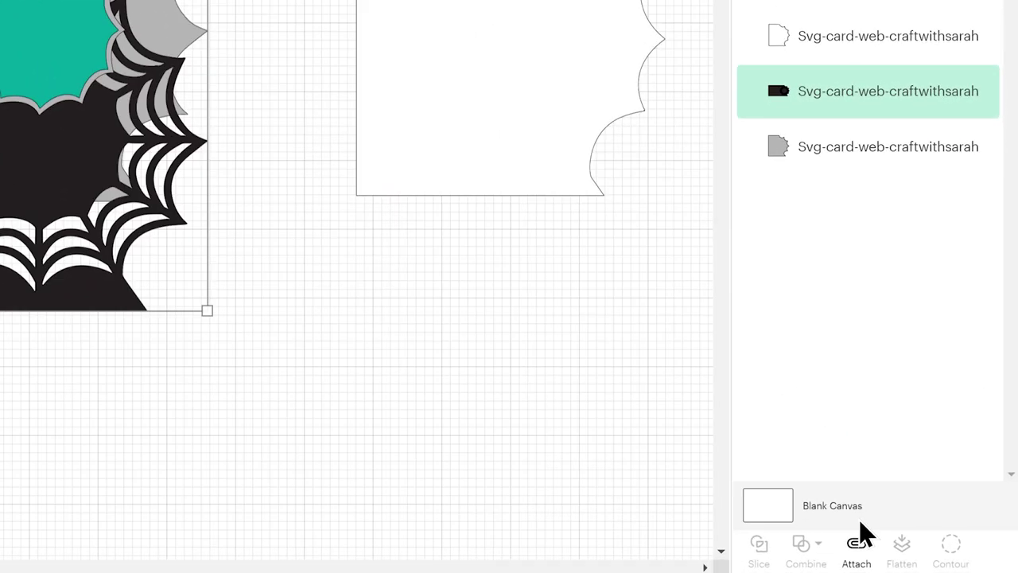
left_click(857, 544)
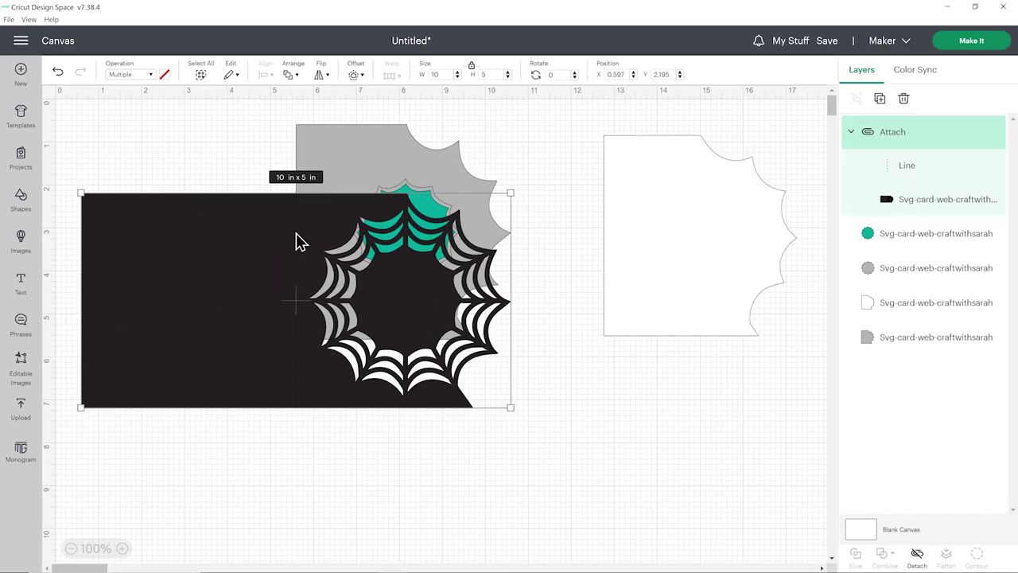
Step: Move the attached black card down and set the grey 5 in panel beside the white insert
left_click_drag(283, 253, 301, 379)
left_click_drag(350, 279, 599, 440)
left_click(323, 294)
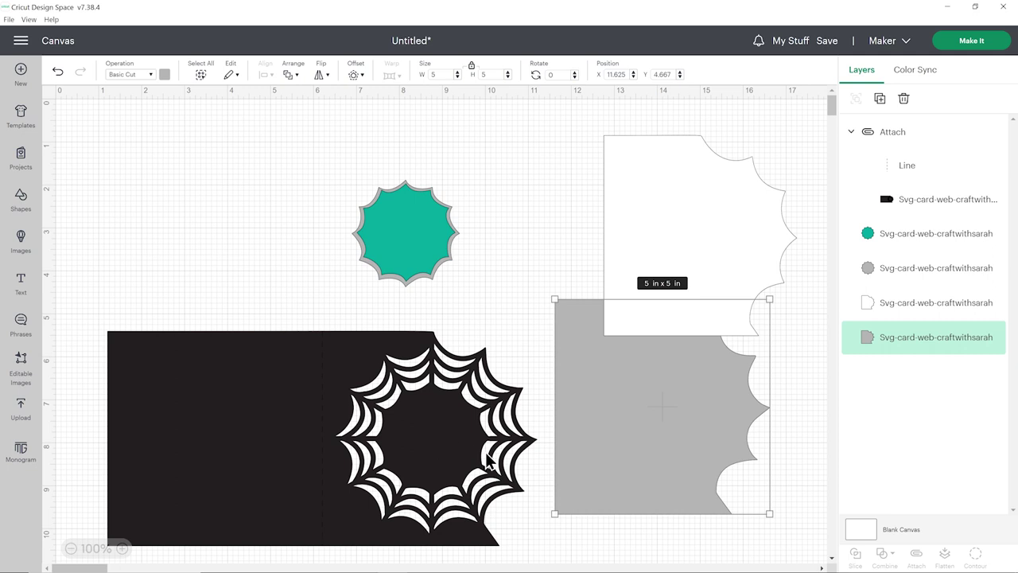
Step: Move the black web card to the canvas top left and send it to the back
left_click_drag(449, 447, 424, 240)
left_click(291, 75)
left_click(336, 160)
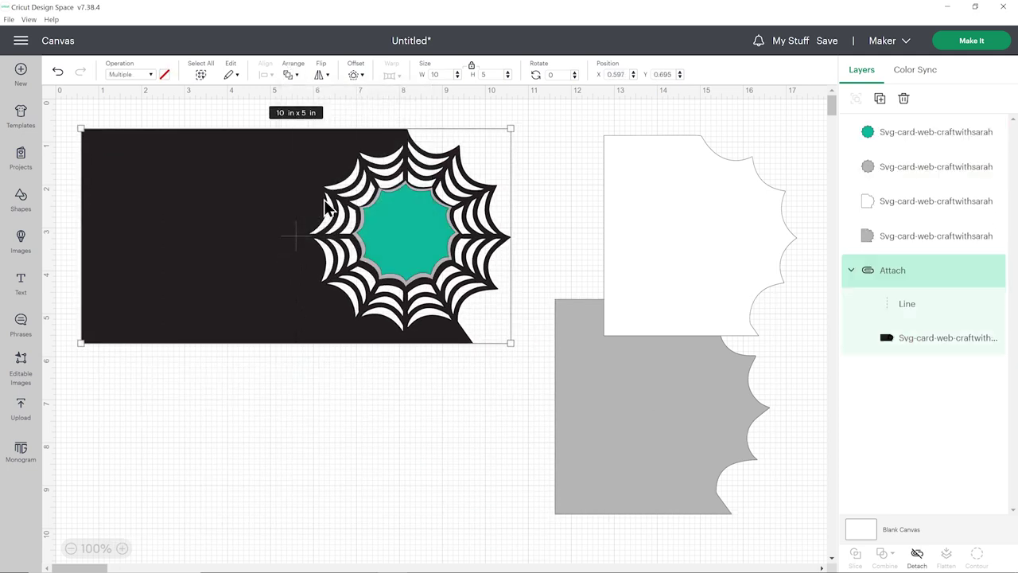
left_click_drag(252, 230, 251, 220)
Step: Layer the grey card behind the black card's right half so grey shows through the web
left_click_drag(678, 452, 418, 275)
left_click(291, 77)
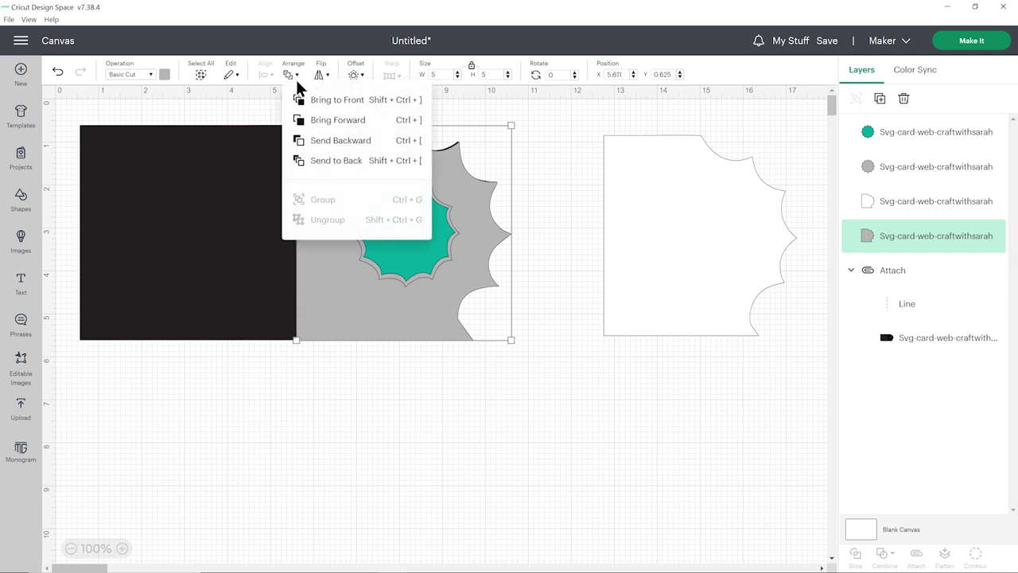
left_click(329, 161)
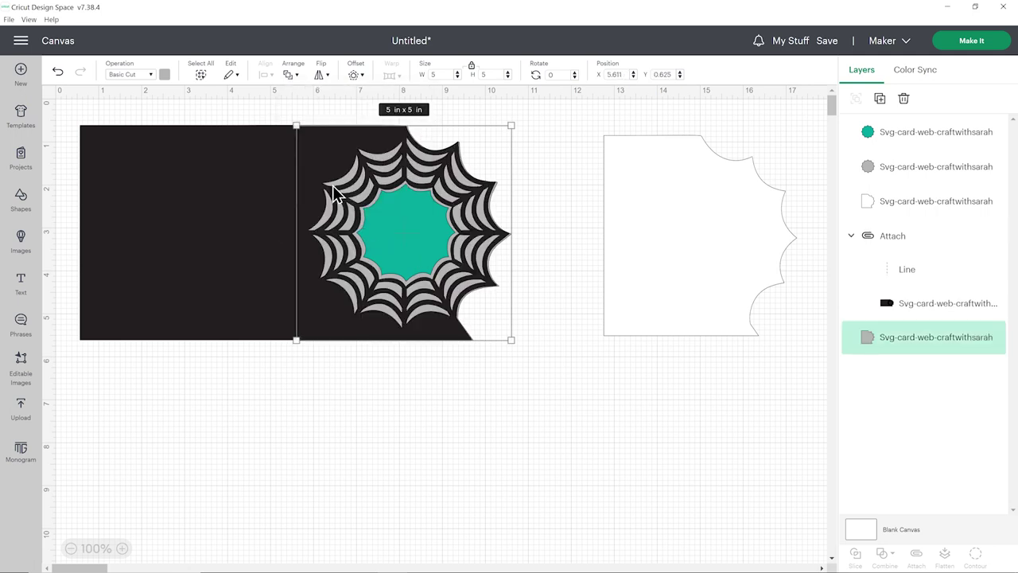
left_click(573, 354)
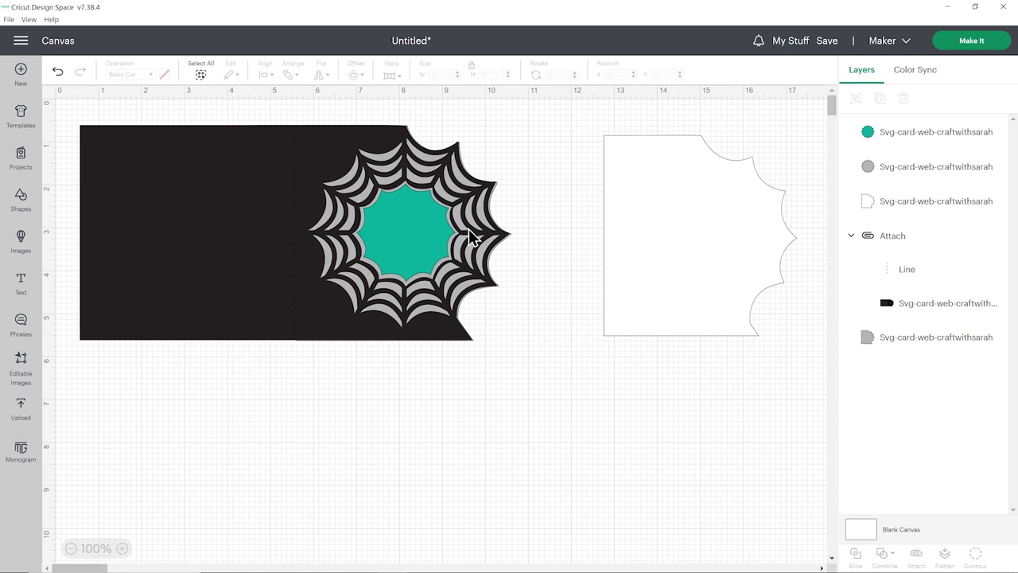
left_click(434, 221)
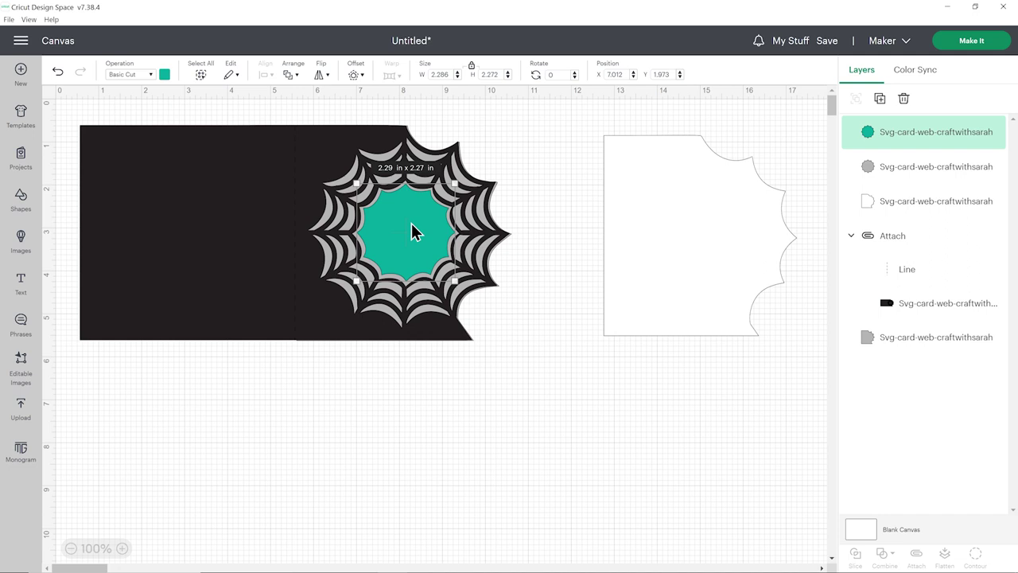
left_click_drag(414, 227, 549, 312)
left_click_drag(388, 216, 420, 235)
left_click_drag(552, 340, 410, 242)
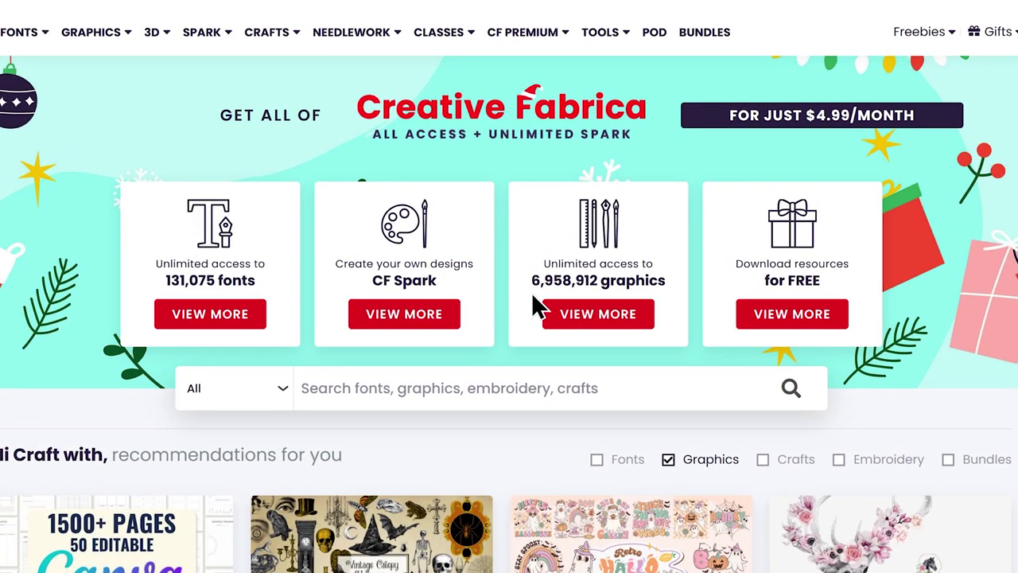
Step: Highlight Creative Fabrica's 6,958,912 graphics count on the home page, then go to the search bar
left_click_drag(530, 284, 672, 291)
left_click(672, 286)
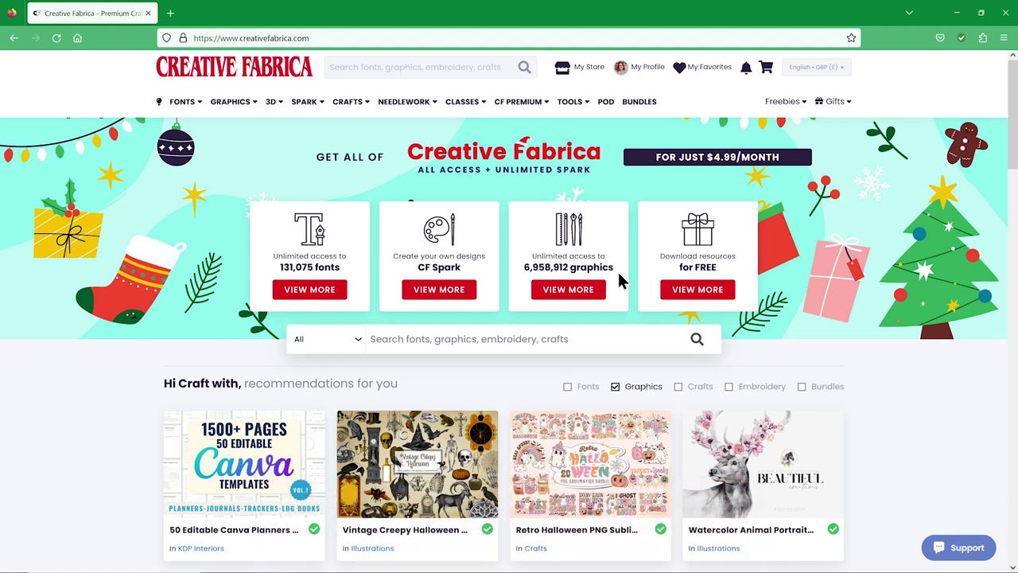
left_click(488, 338)
Step: Search Creative Fabrica for 'watercolor spider', browse the 158 results and open the Watercolor Spider Bundle
type("watercolor spid")
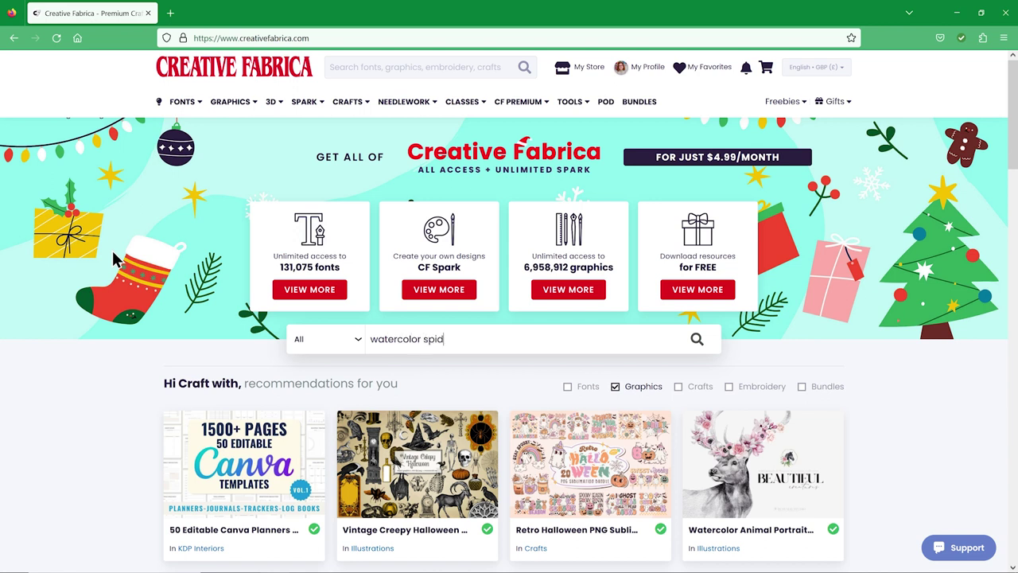
type("er")
key("Return")
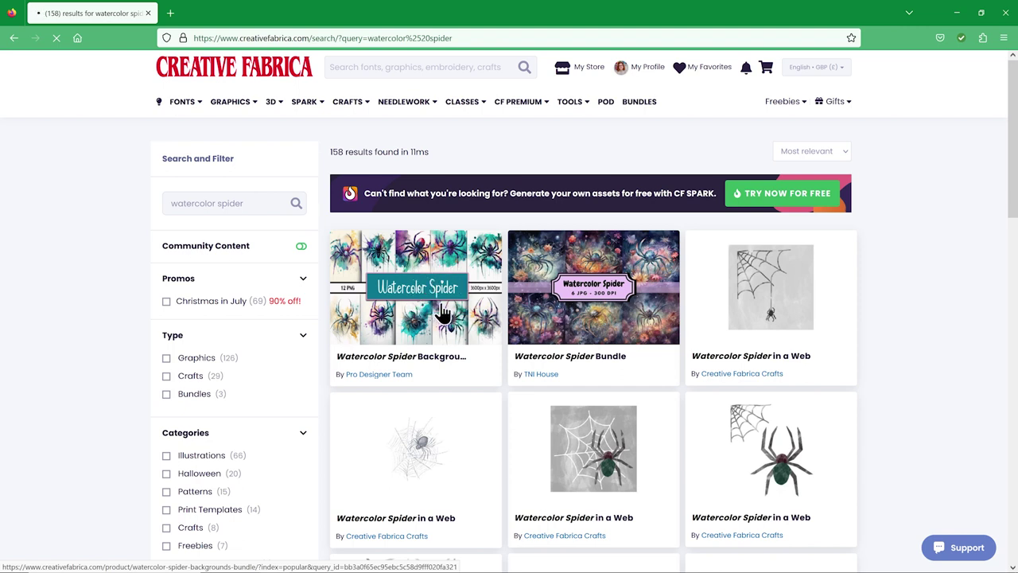
scroll(455, 328, "down", 4)
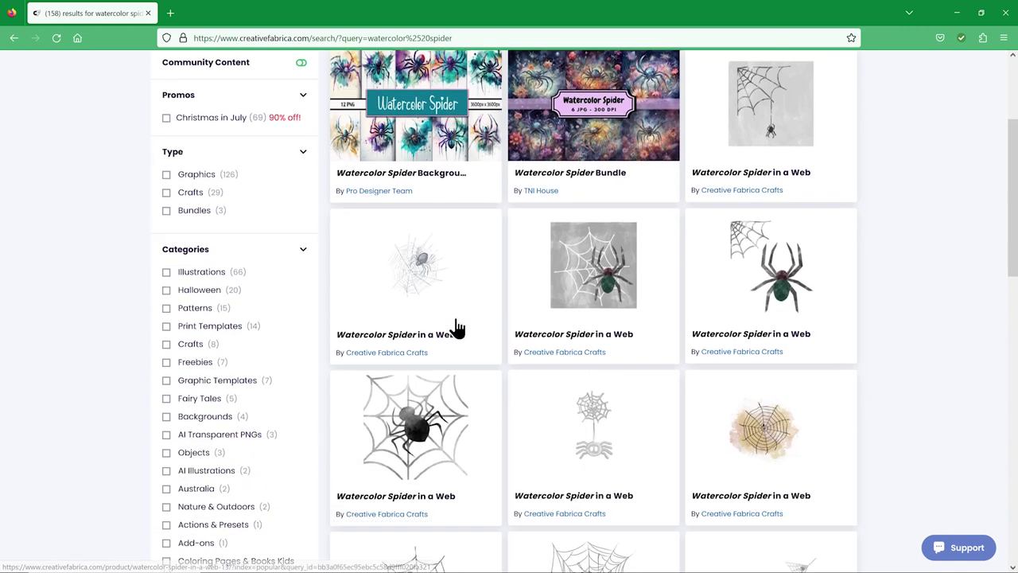
scroll(458, 328, "down", 15)
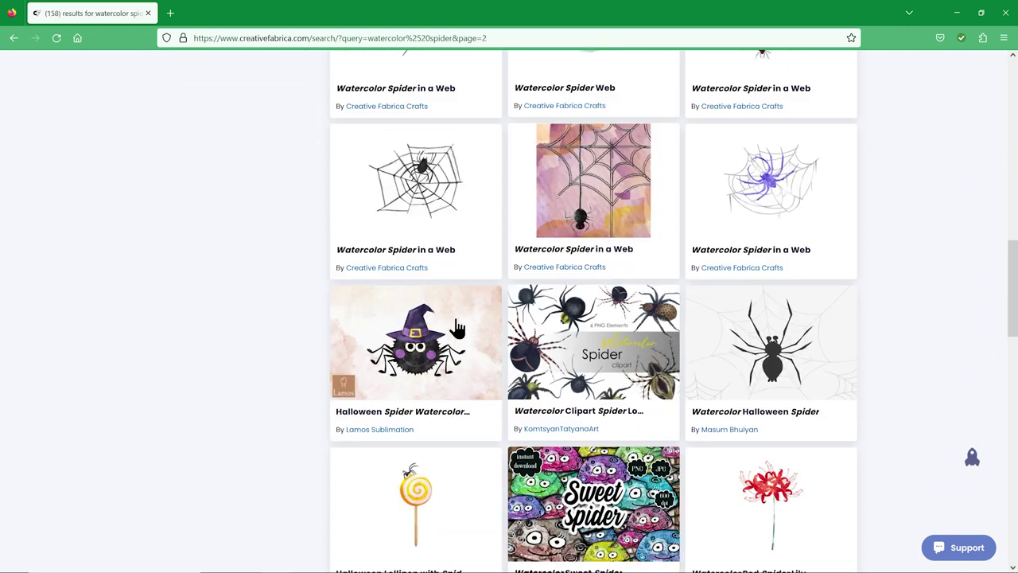
scroll(457, 328, "down", 1)
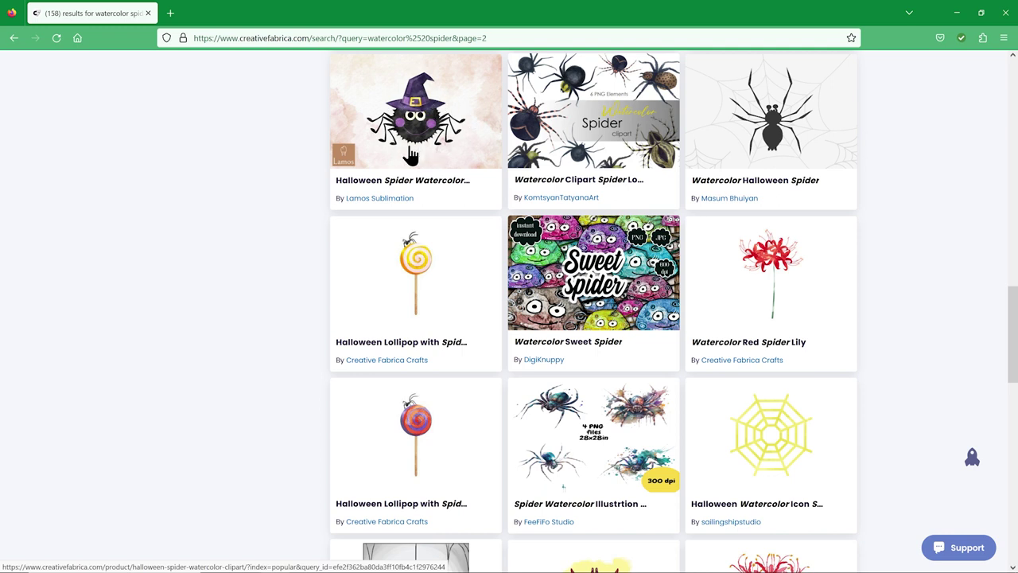
scroll(409, 160, "down", 3)
scroll(410, 159, "down", 4)
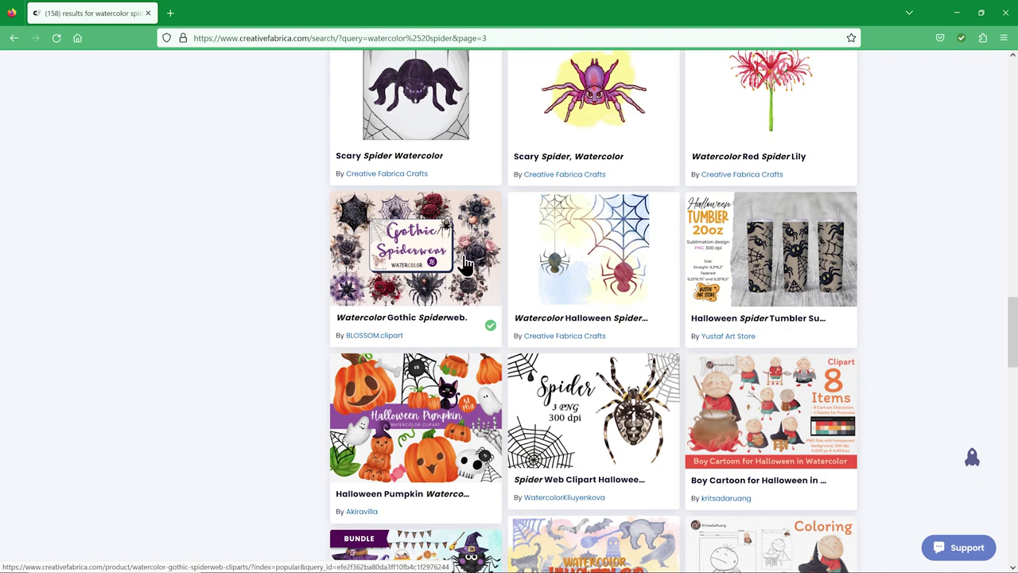
left_click_drag(1013, 310, 990, 89)
scroll(991, 89, "up", 2)
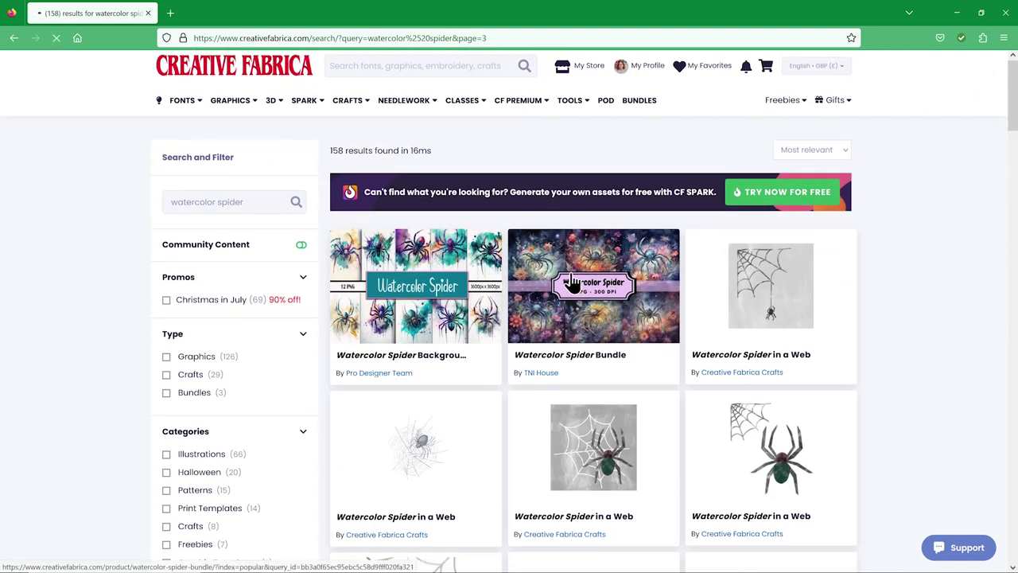
left_click(629, 283)
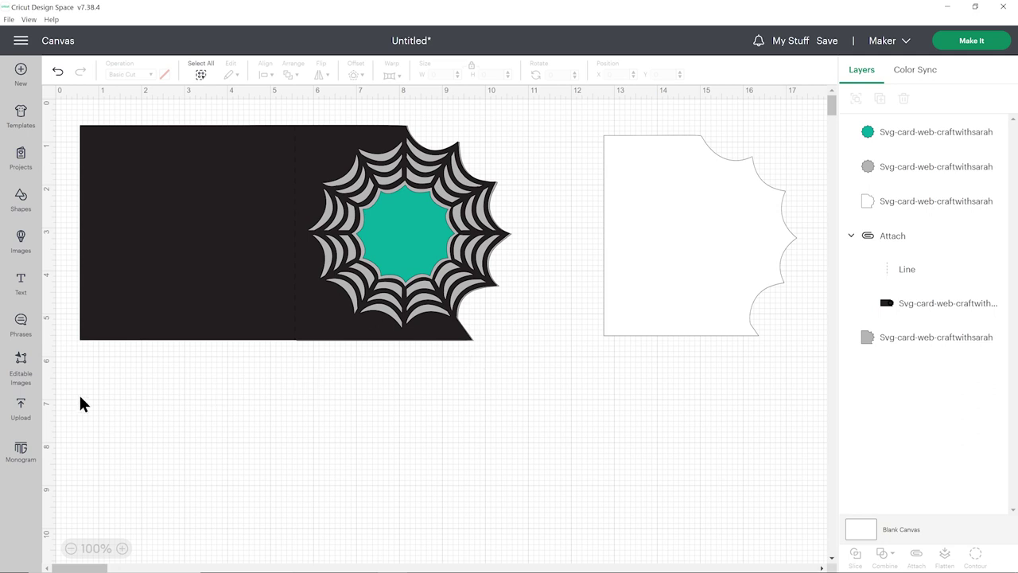
Step: Open Design Space's Upload Image screen alongside the Watercolor-Spider folder of 12 PNGs
left_click(30, 415)
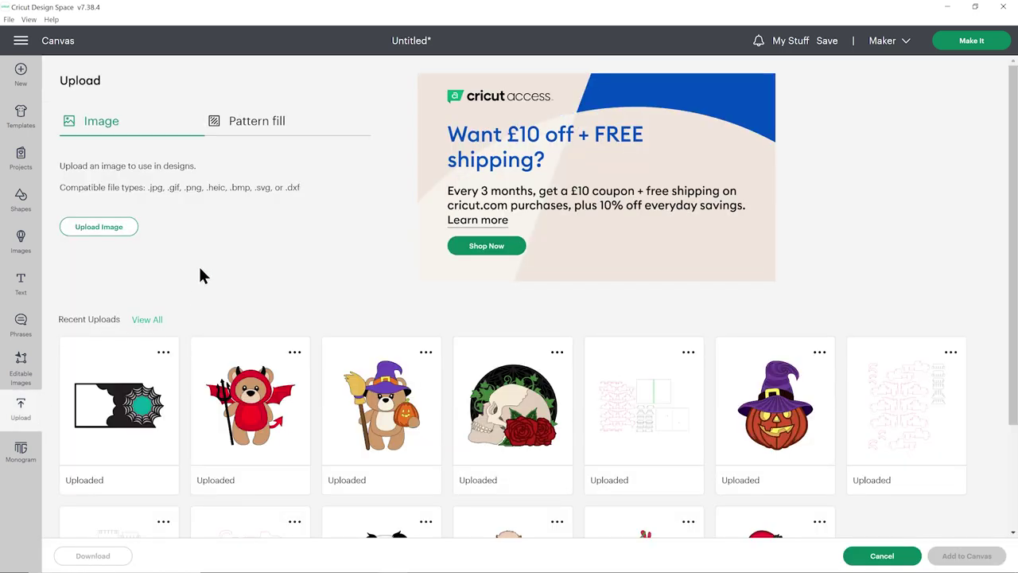
left_click(123, 229)
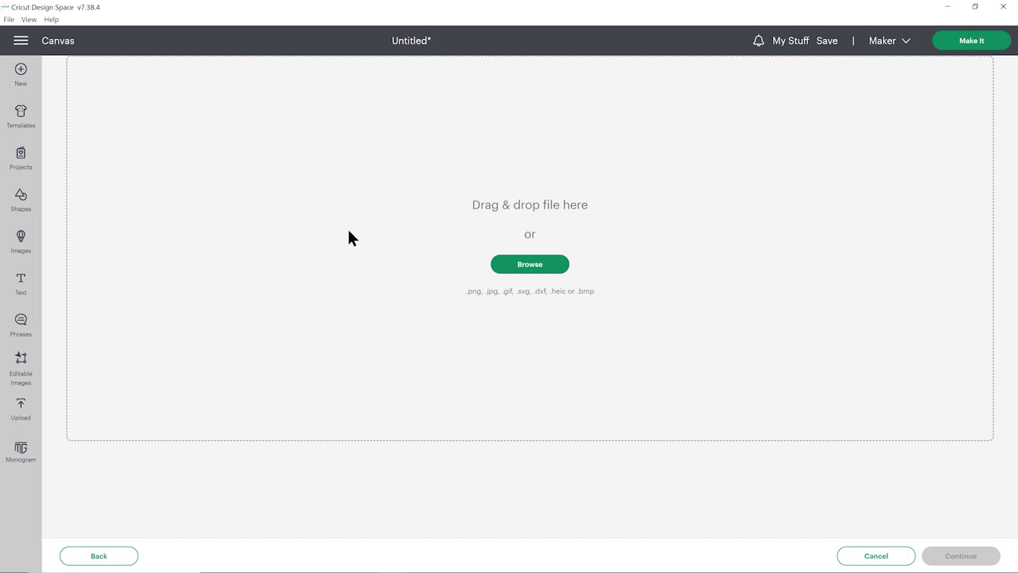
key("alt+Tab")
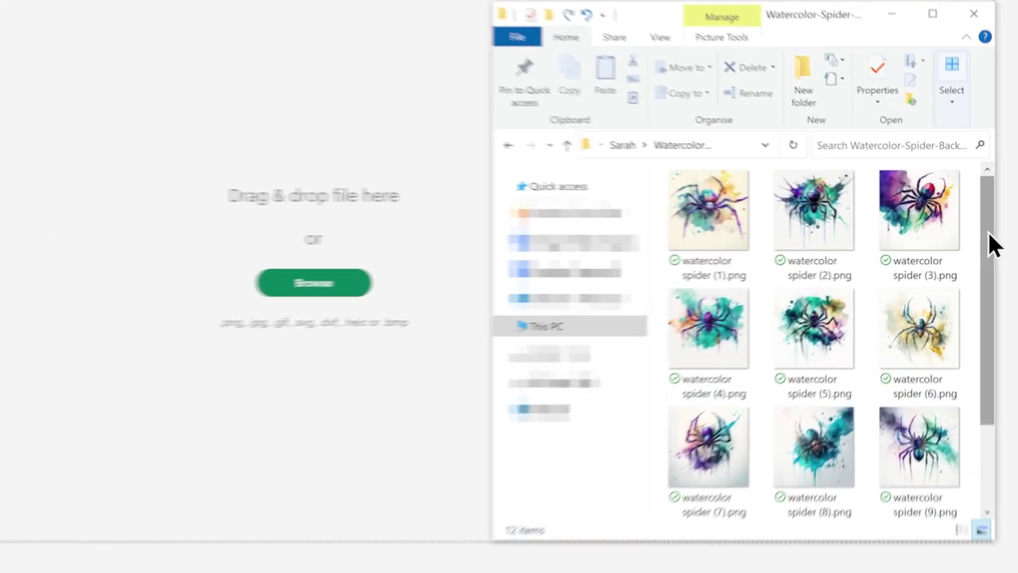
Step: Browse the spider PNGs and load the teal-and-purple watercolor spider into Cricut's image upload
left_click_drag(987, 242, 959, 225)
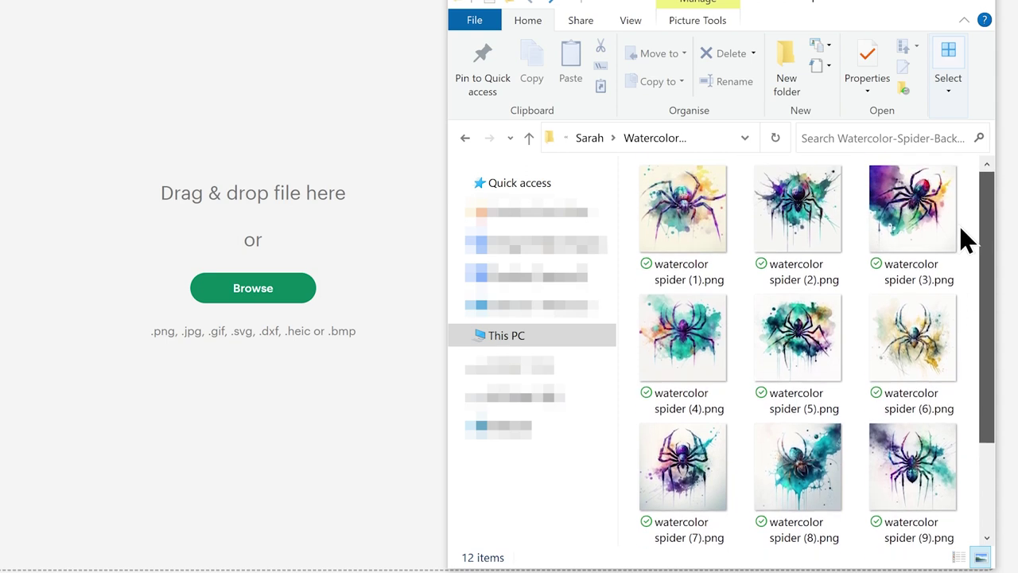
scroll(789, 208, "down", 2)
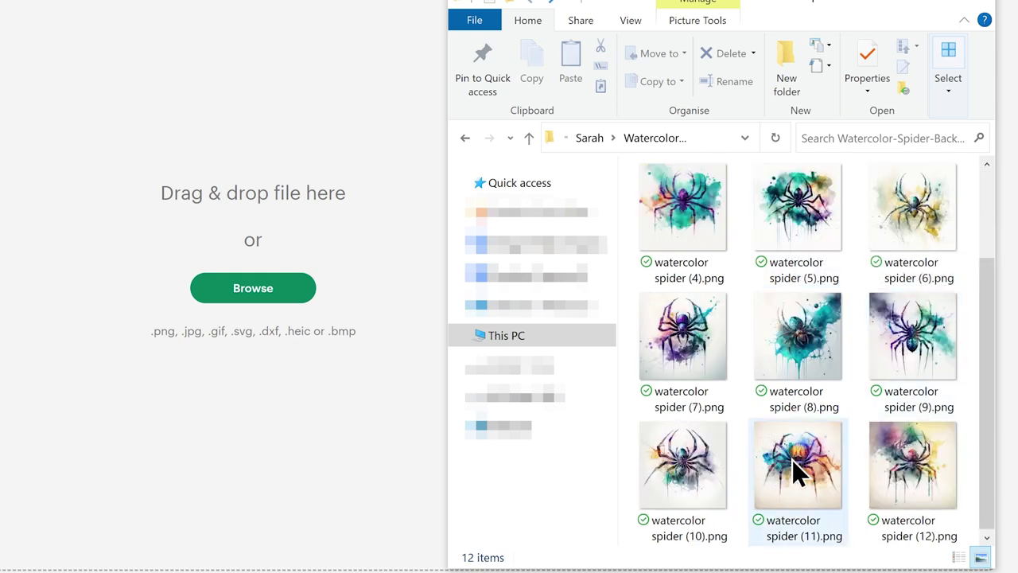
mouse_move(886, 424)
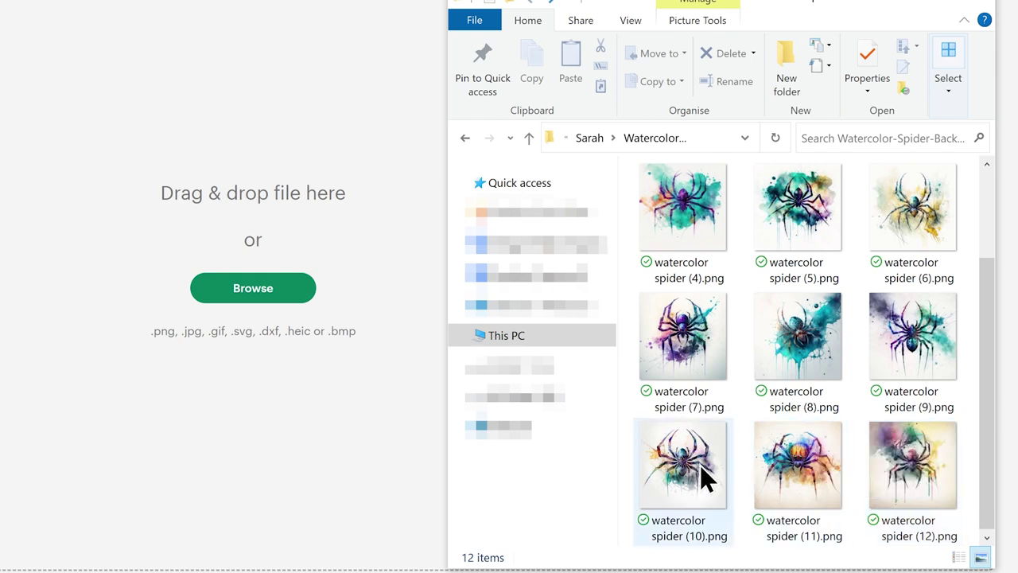
mouse_move(810, 462)
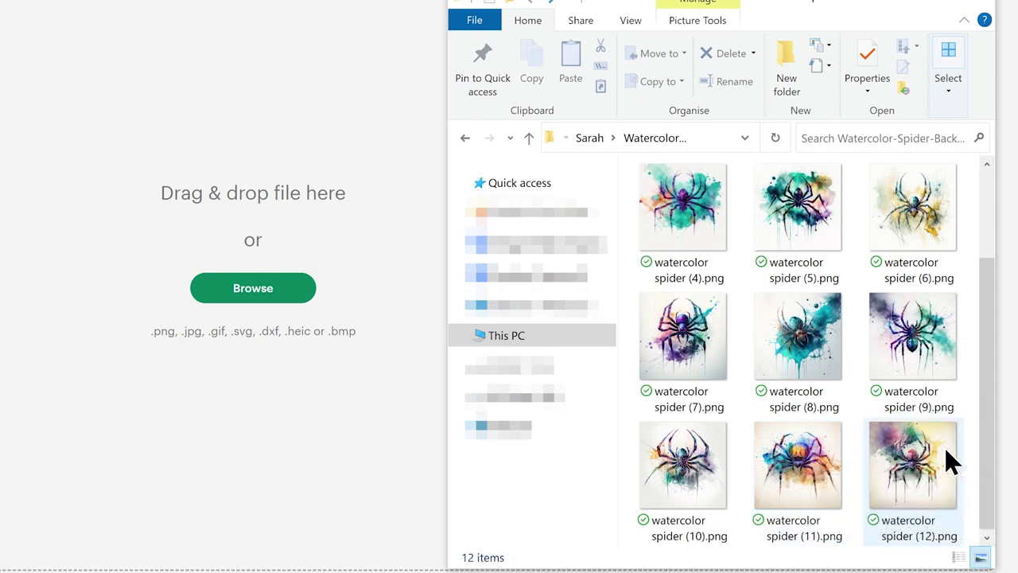
mouse_move(945, 447)
scroll(945, 447, "up", 2)
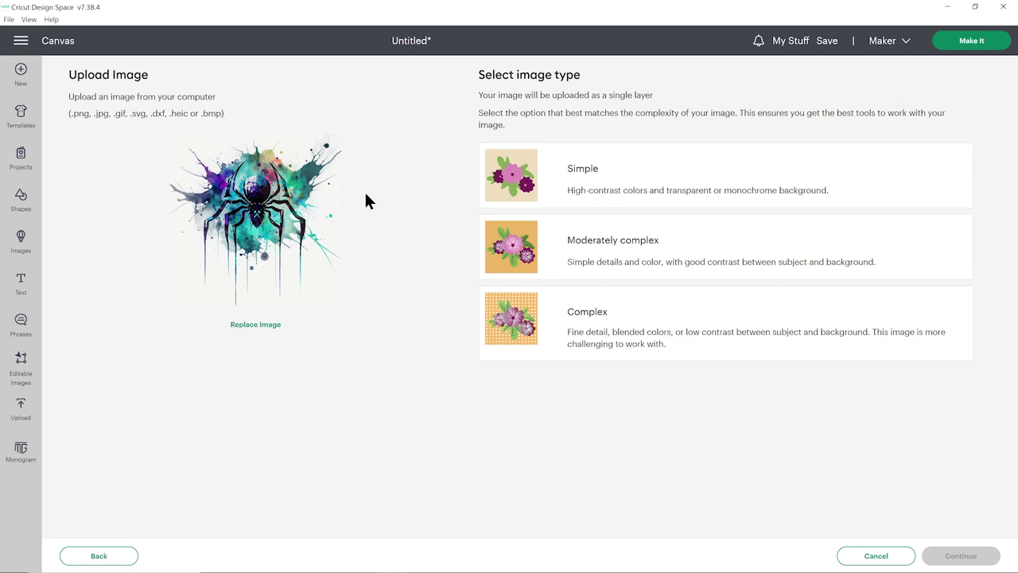
Step: Upload the watercolor spider as a complex Print Then Cut image, keeping its background
left_click(567, 317)
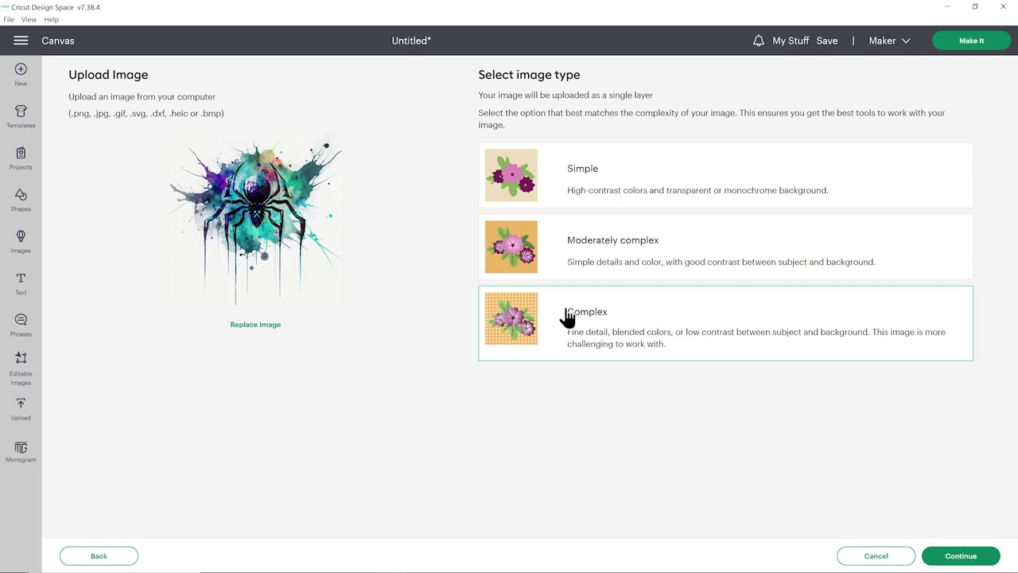
left_click(934, 557)
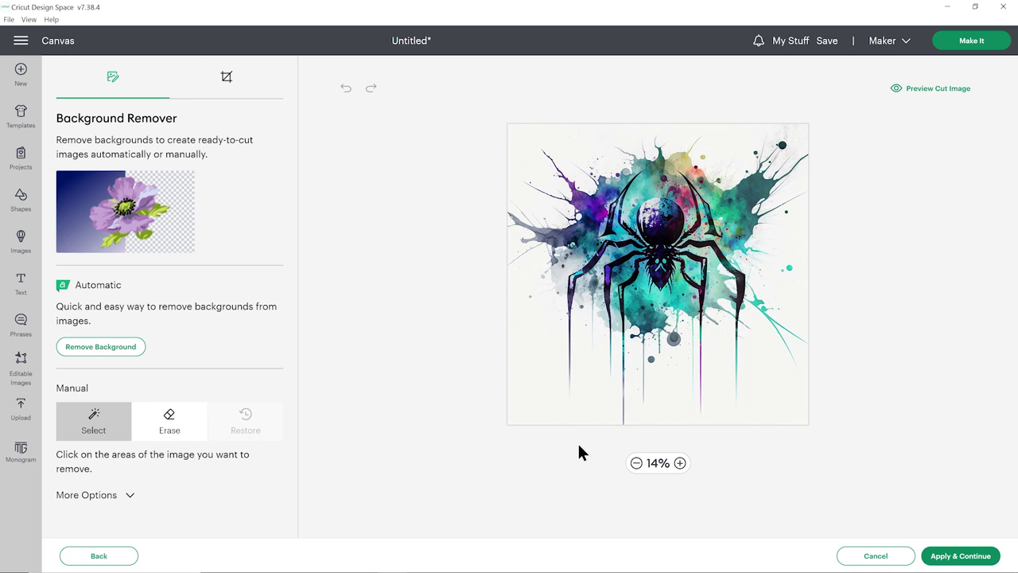
left_click(949, 557)
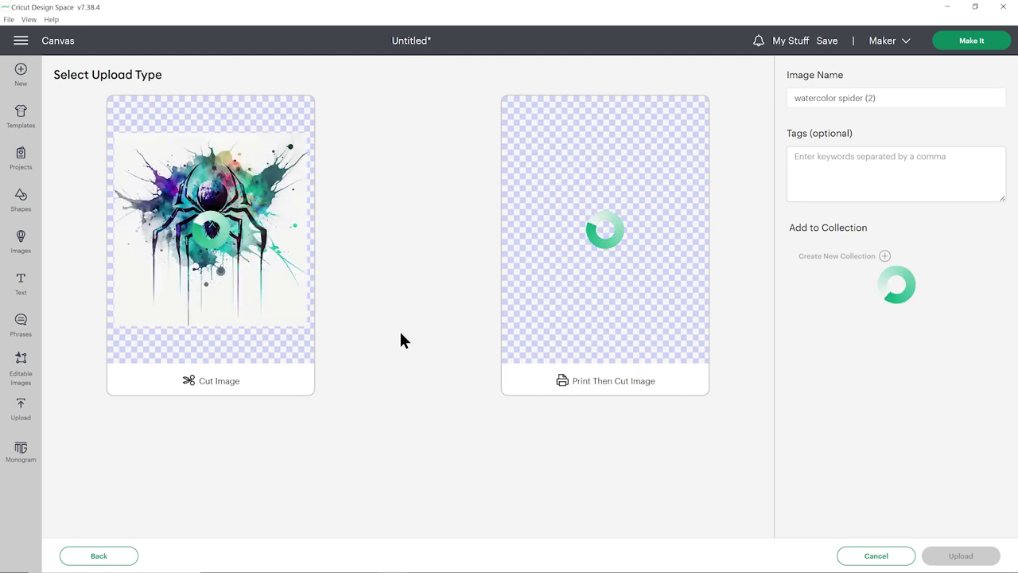
left_click(563, 228)
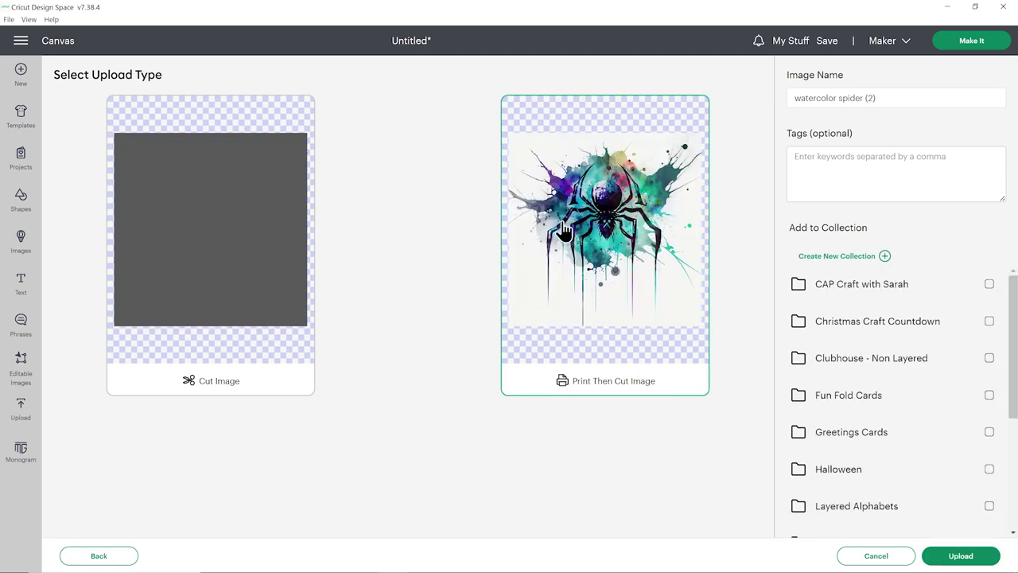
left_click(959, 557)
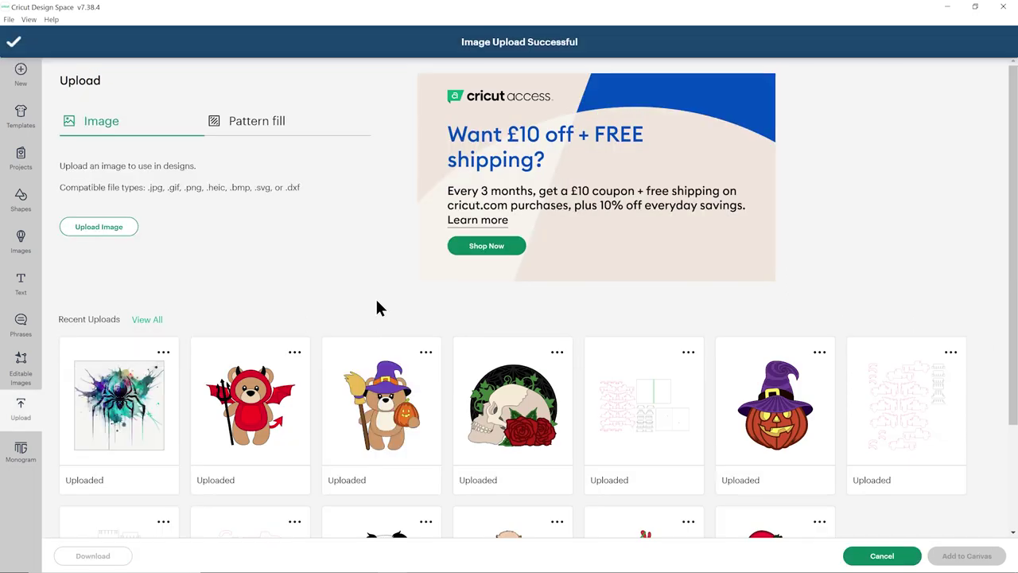
Step: Add the spider to the canvas, set its width to 4 in, and place it right of the card
left_click(114, 385)
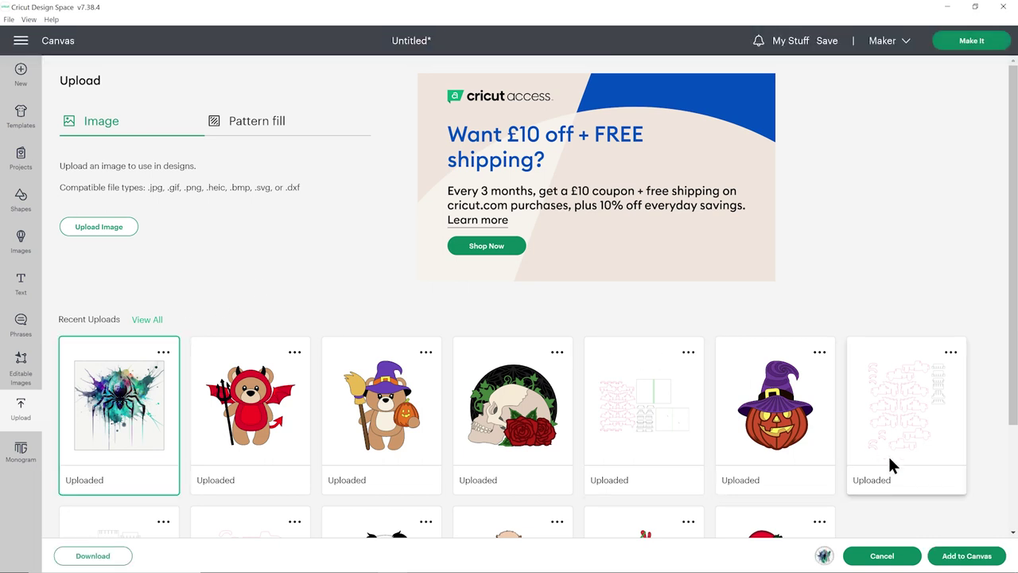
left_click(962, 556)
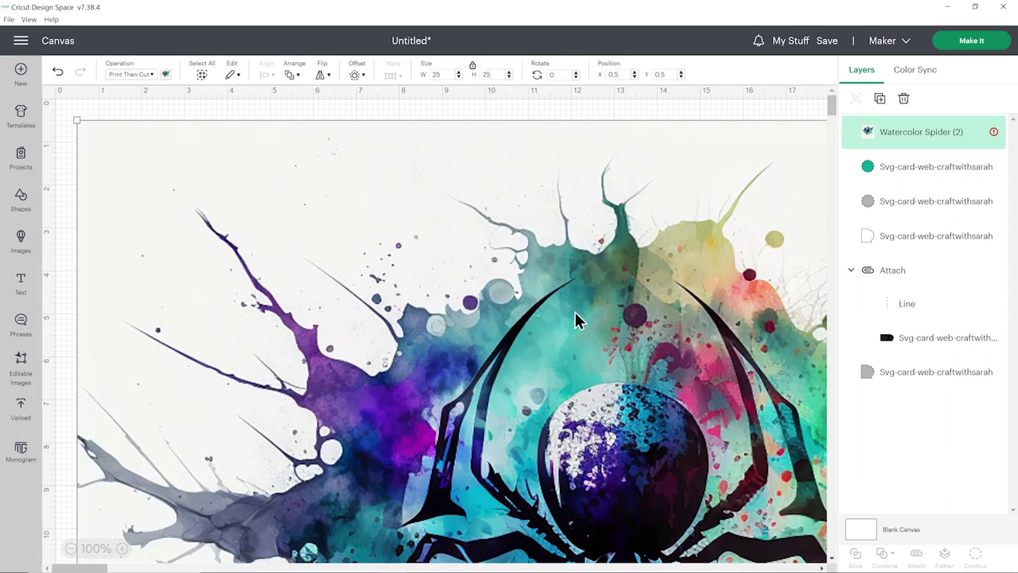
left_click_drag(585, 319, 563, 313)
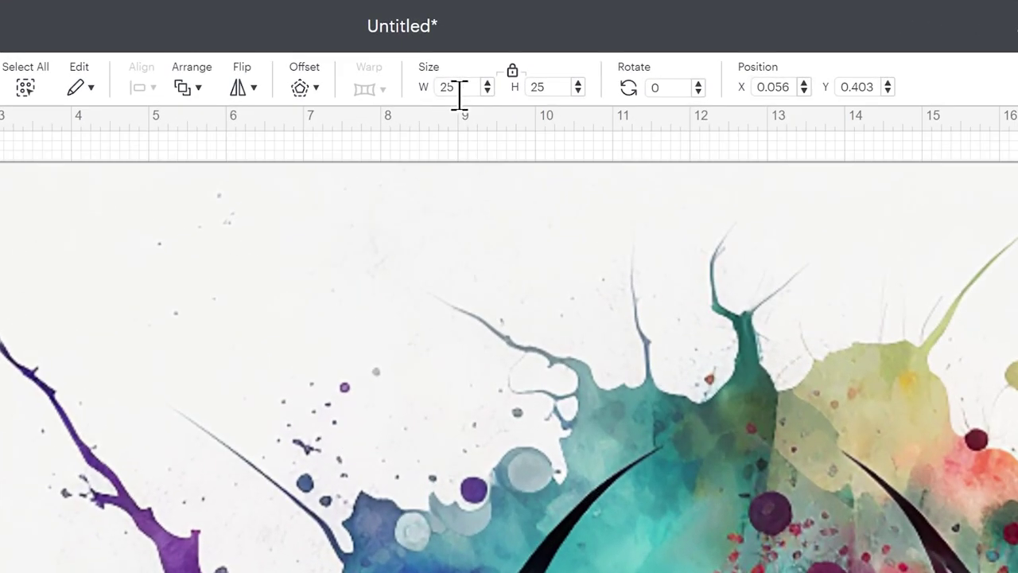
double_click(445, 82)
type("4")
key("Return")
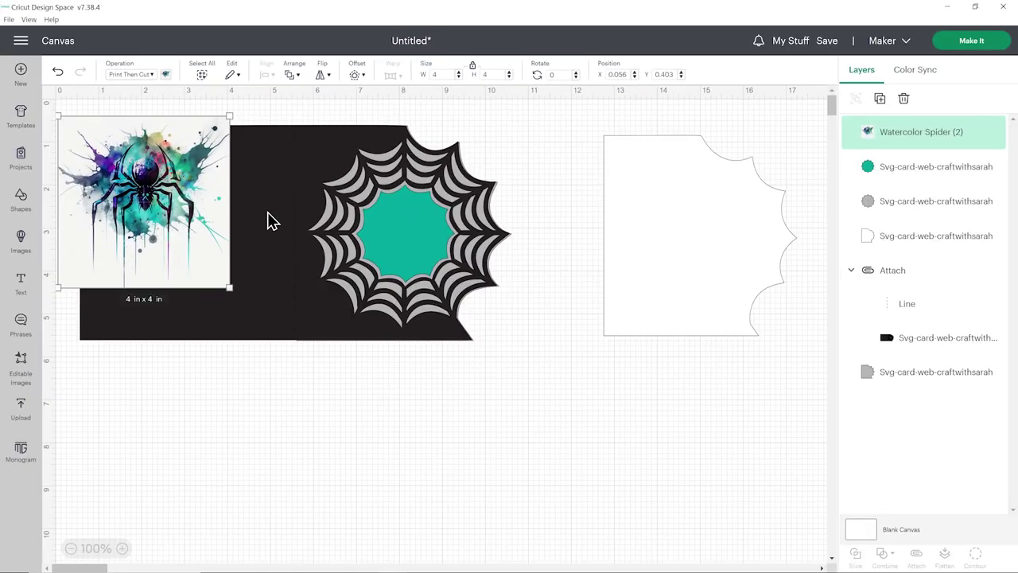
left_click_drag(267, 222, 608, 358)
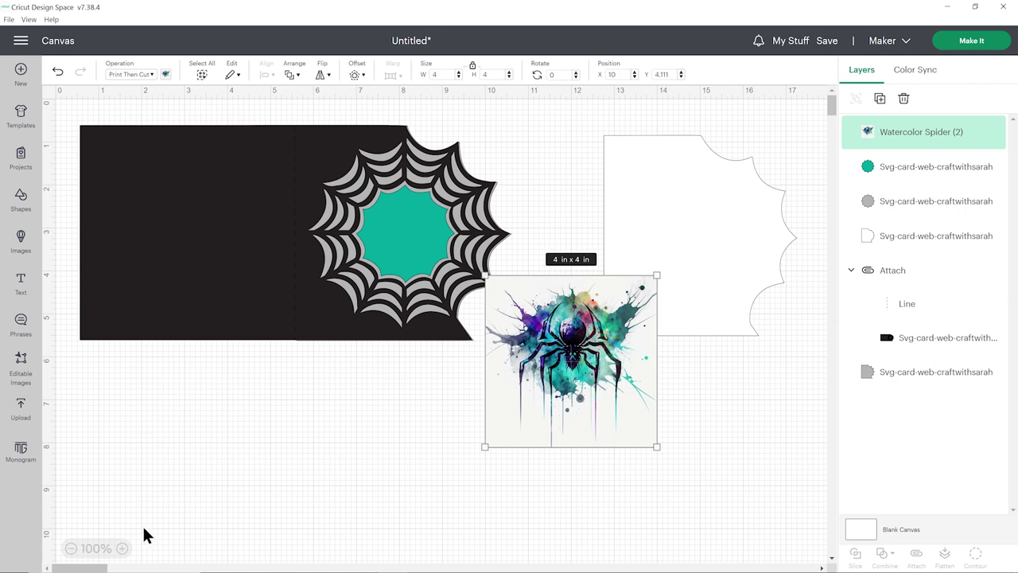
Step: Pull the teal scalloped centre out of the web, bring it to front, and lay it over the spider
left_click(123, 548)
left_click(123, 549)
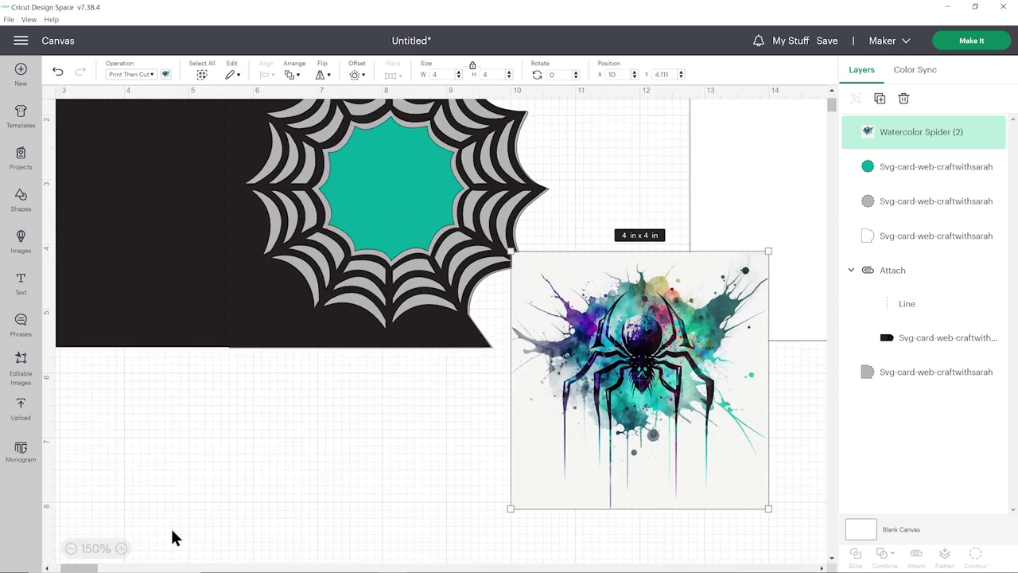
left_click_drag(652, 365, 654, 319)
left_click(413, 191)
left_click_drag(414, 191, 392, 370)
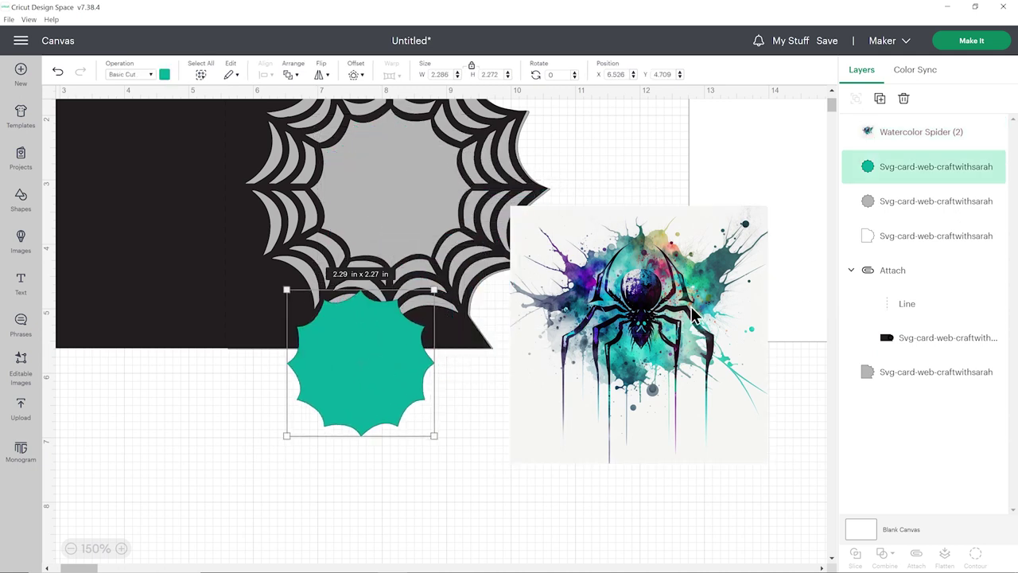
left_click_drag(318, 346, 338, 347)
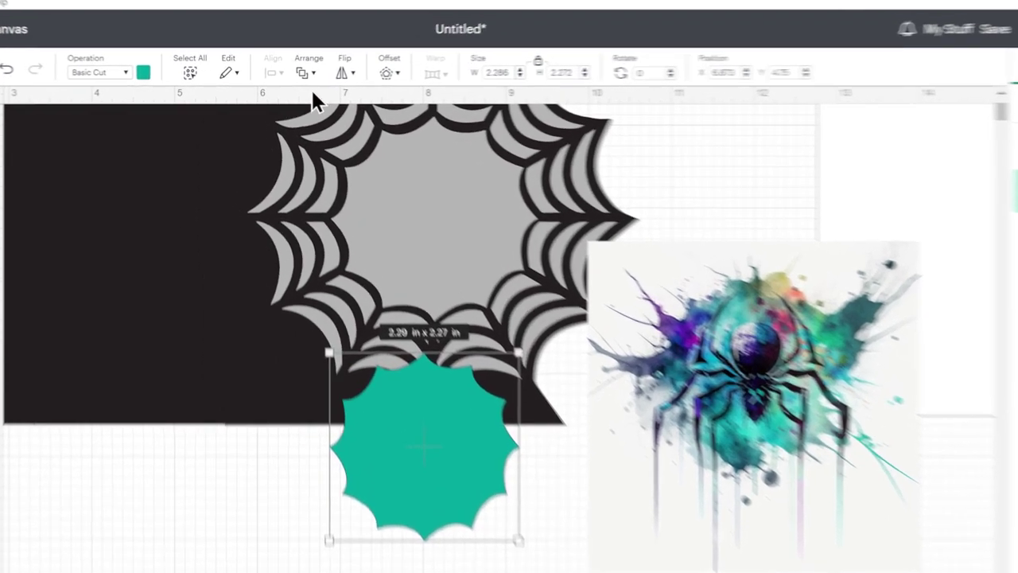
left_click(288, 74)
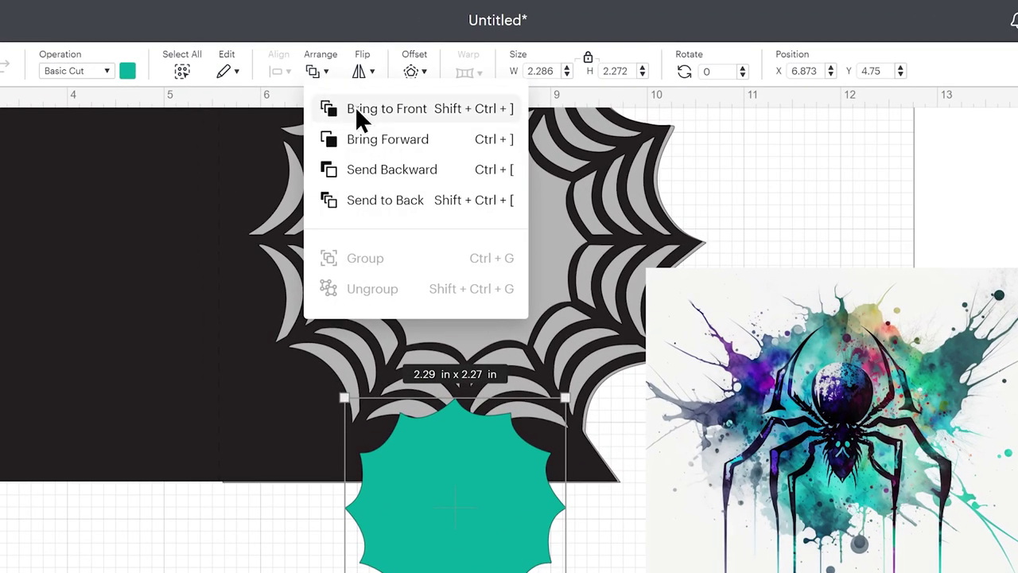
left_click(355, 107)
left_click_drag(448, 485, 645, 311)
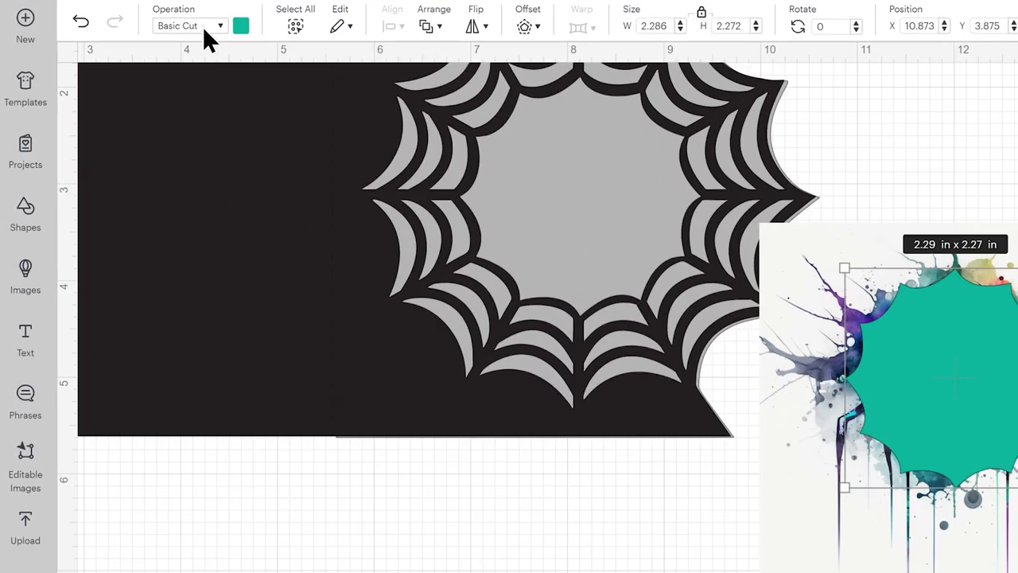
Step: Set the teal scalloped shape's operation to Guide and reposition the outline
left_click(138, 74)
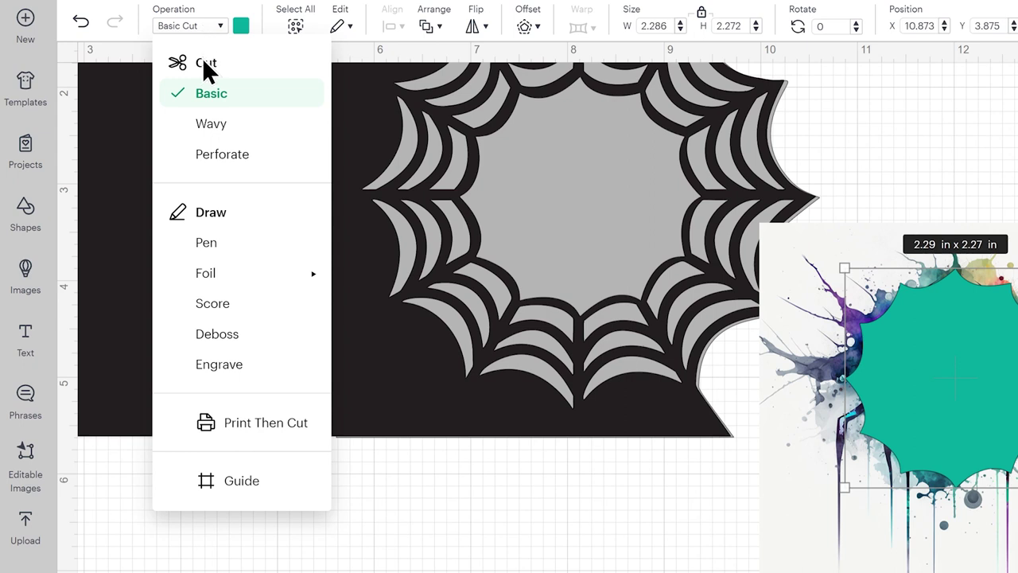
left_click(242, 483)
left_click(430, 557)
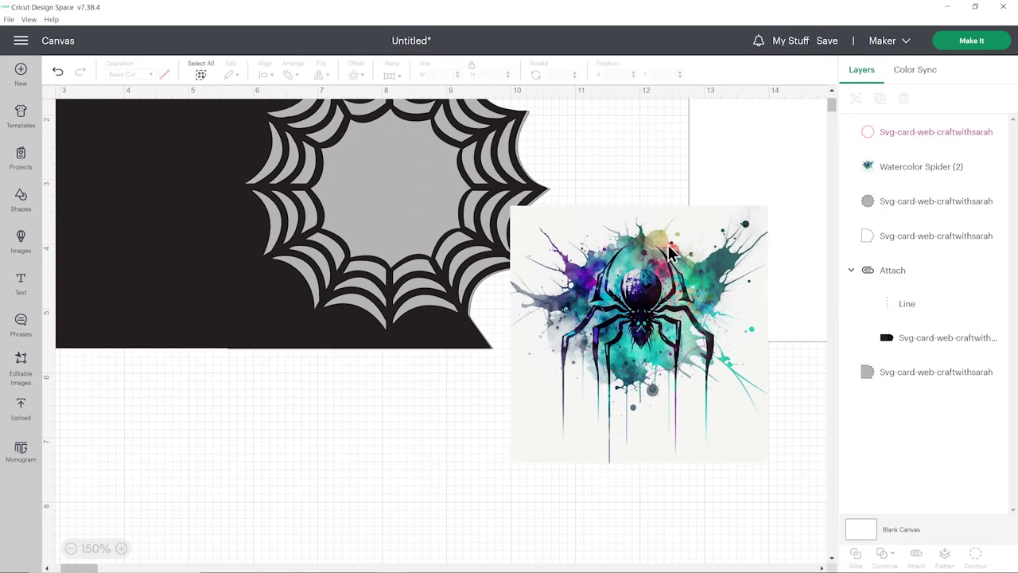
mouse_move(670, 253)
left_mouse_down()
mouse_move(564, 283)
mouse_move(426, 376)
mouse_move(512, 355)
mouse_move(625, 251)
mouse_move(663, 270)
mouse_move(660, 253)
left_mouse_up()
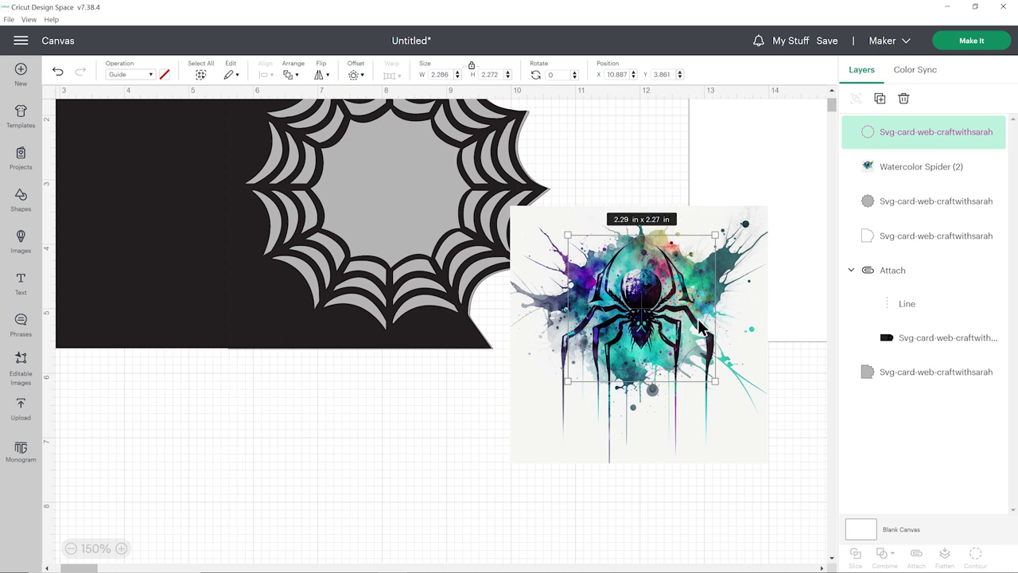
Step: Shrink the spider image to 3.25 in and centre it under the guide outline
left_click(745, 321)
left_click_drag(767, 464, 735, 431)
left_click_drag(682, 392, 698, 404)
left_click_drag(528, 220, 542, 236)
left_click_drag(702, 406, 692, 391)
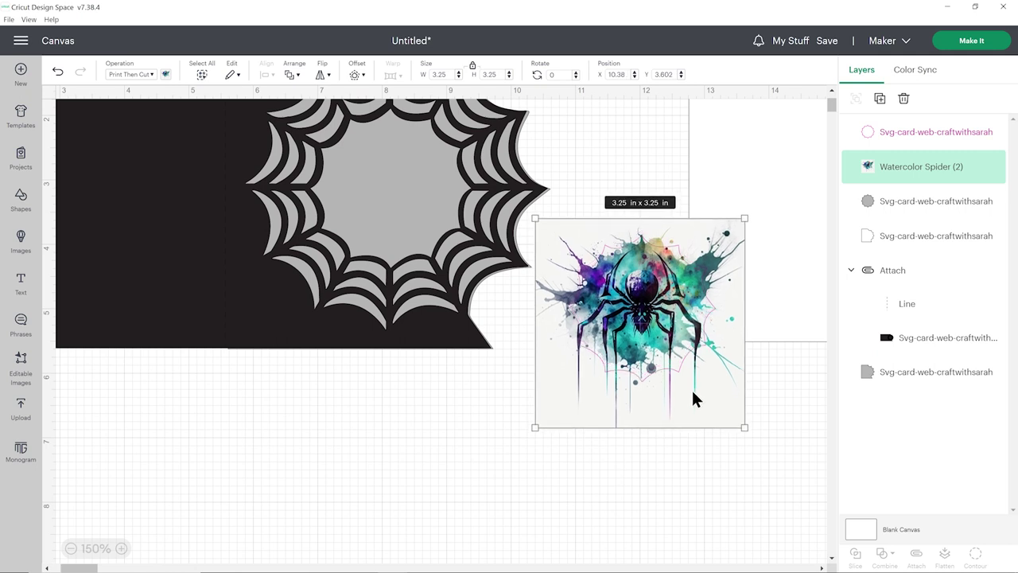
Step: Duplicate the scalloped guide outline and slice the spider image with it
left_click(897, 137)
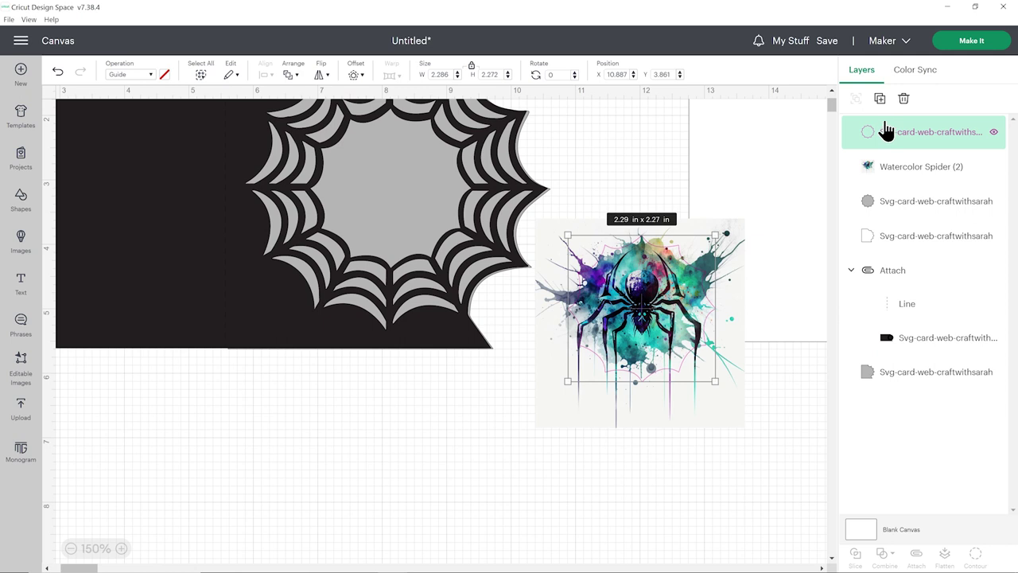
left_click(880, 98)
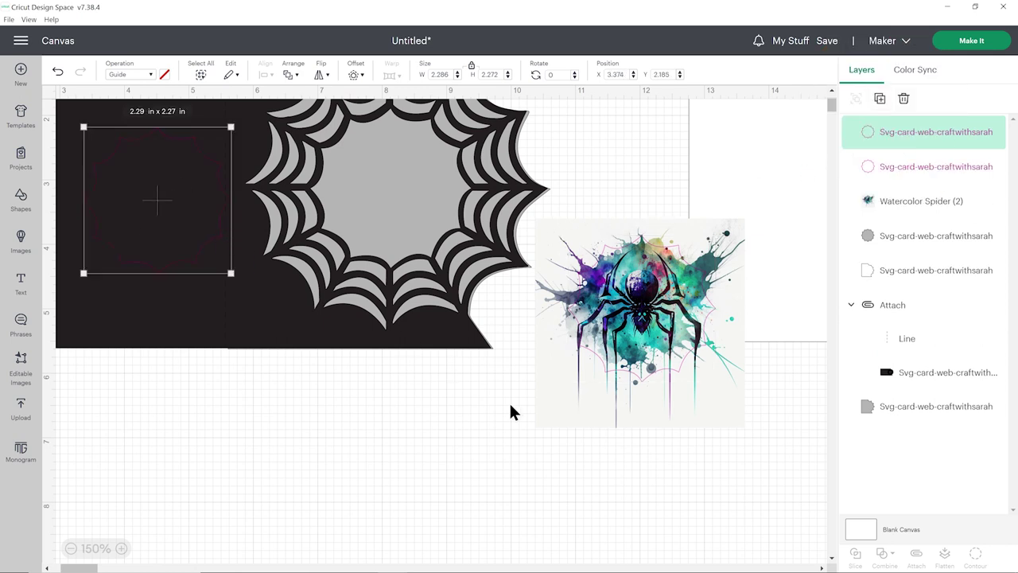
left_click(636, 314)
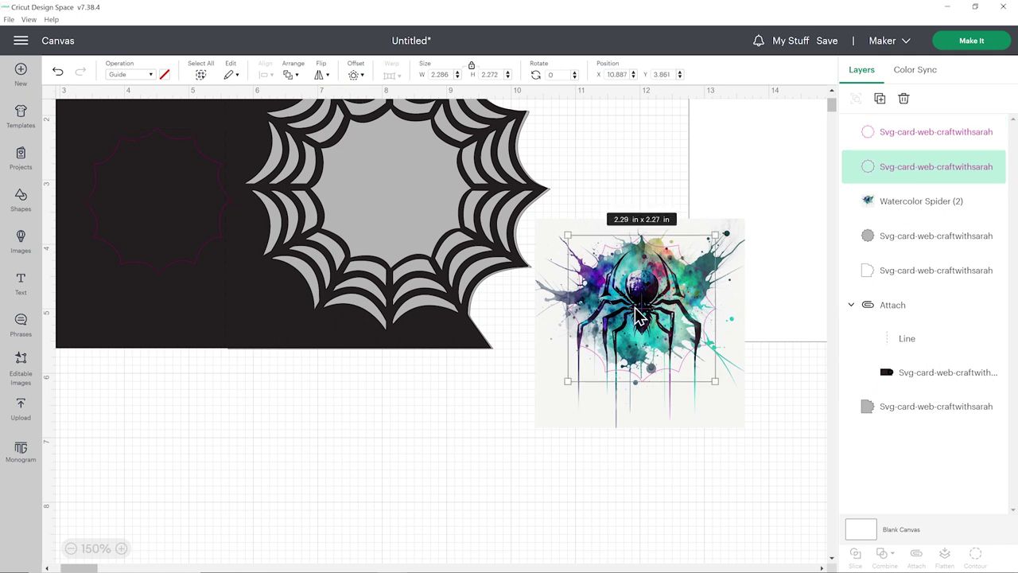
left_click_drag(631, 447, 644, 358)
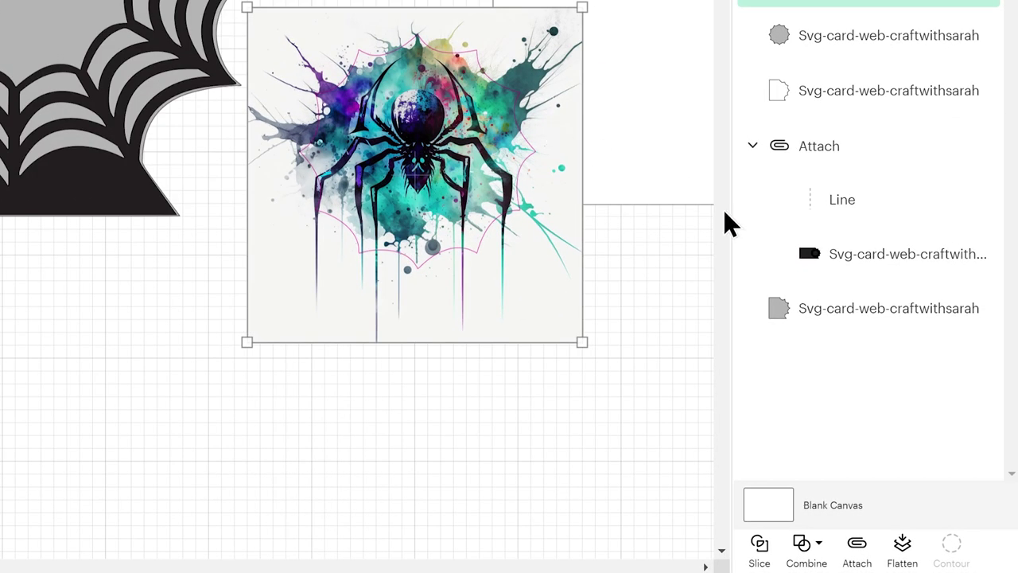
left_click(760, 548)
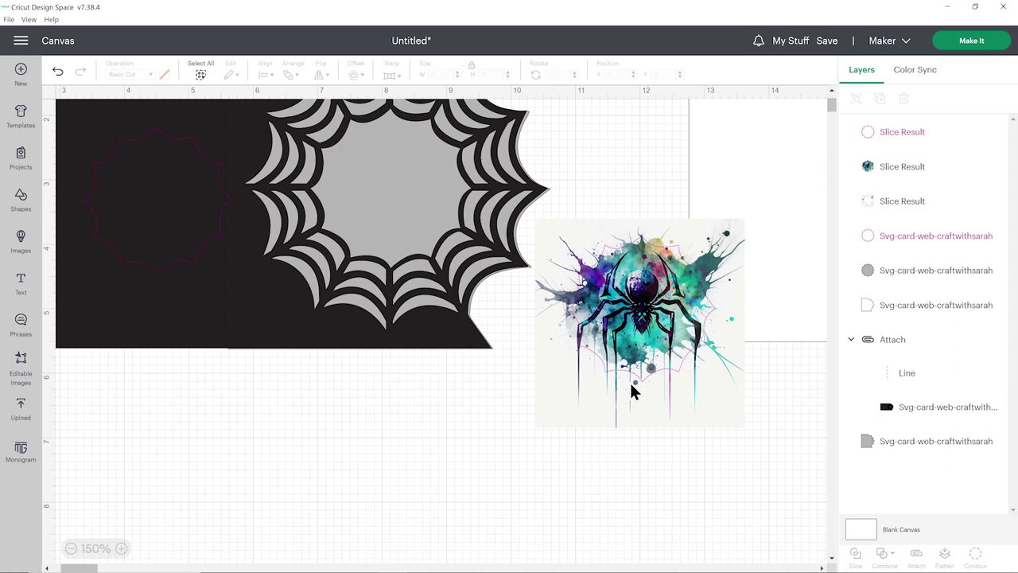
Step: Spread the slice pieces apart: outline and scalloped spider below the web, splatter frame right
left_click(891, 144)
left_click_drag(647, 289, 299, 414)
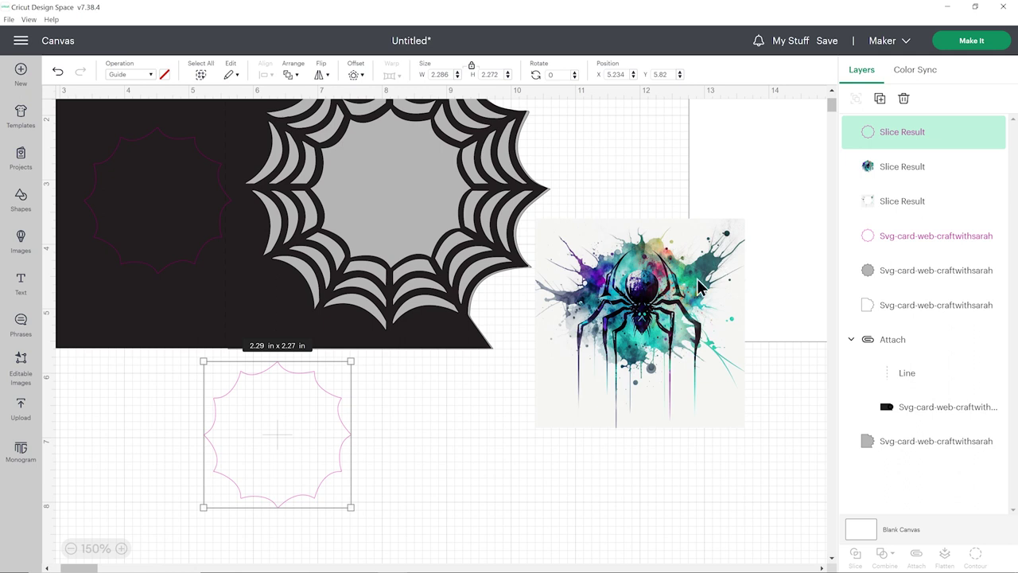
left_click_drag(663, 302, 487, 436)
left_click_drag(612, 391, 637, 393)
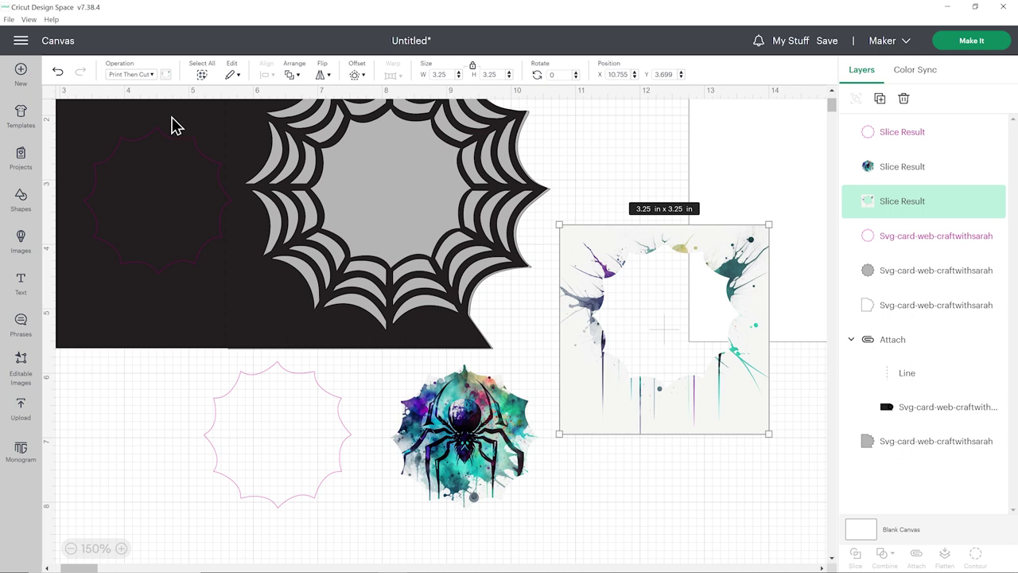
Step: Undo the last five moves, then place the leftover splatter square over the web
left_click(58, 73)
left_click(58, 72)
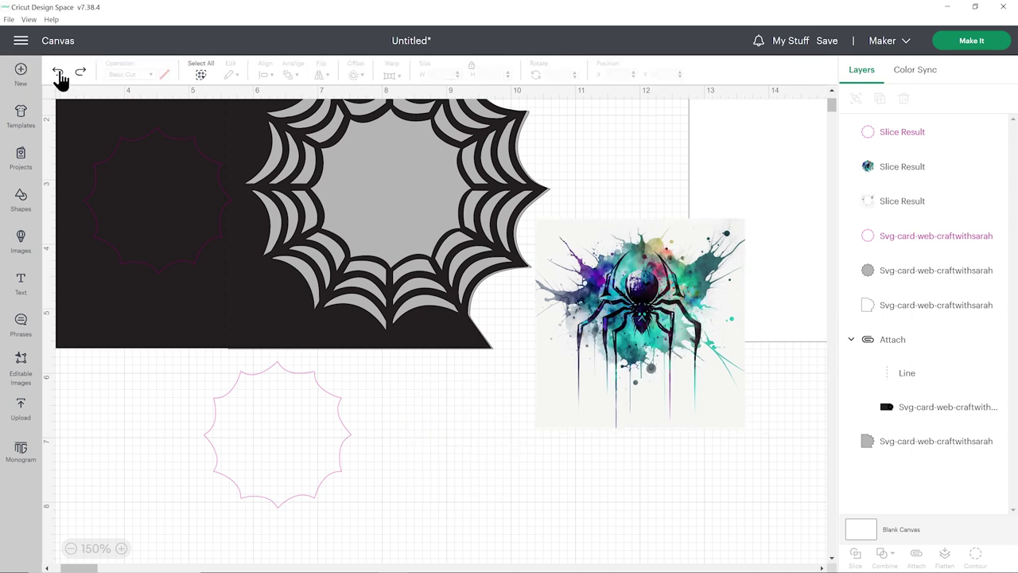
left_click(58, 72)
left_click(58, 73)
left_click(58, 73)
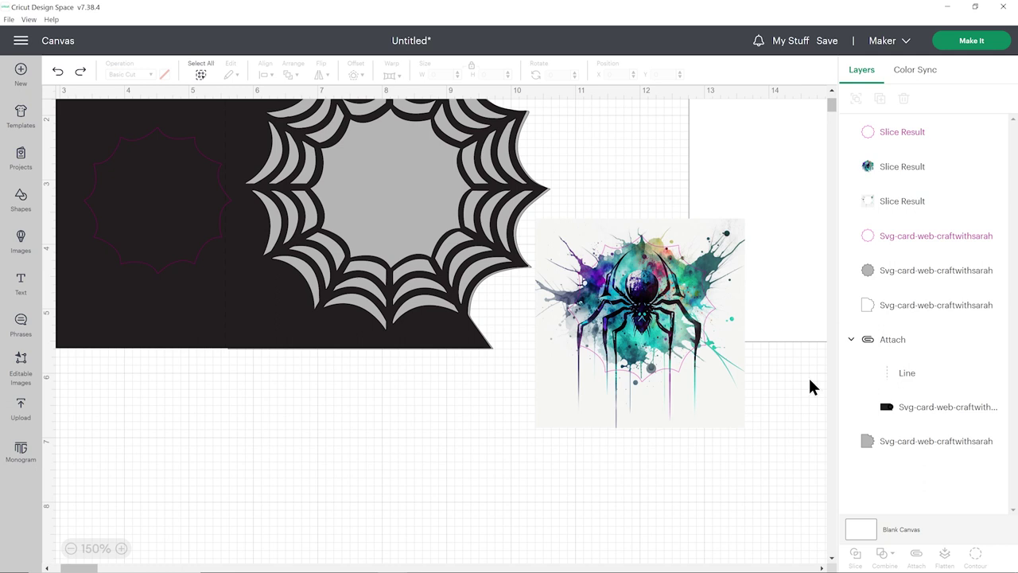
left_click(734, 408)
left_click_drag(719, 408, 431, 382)
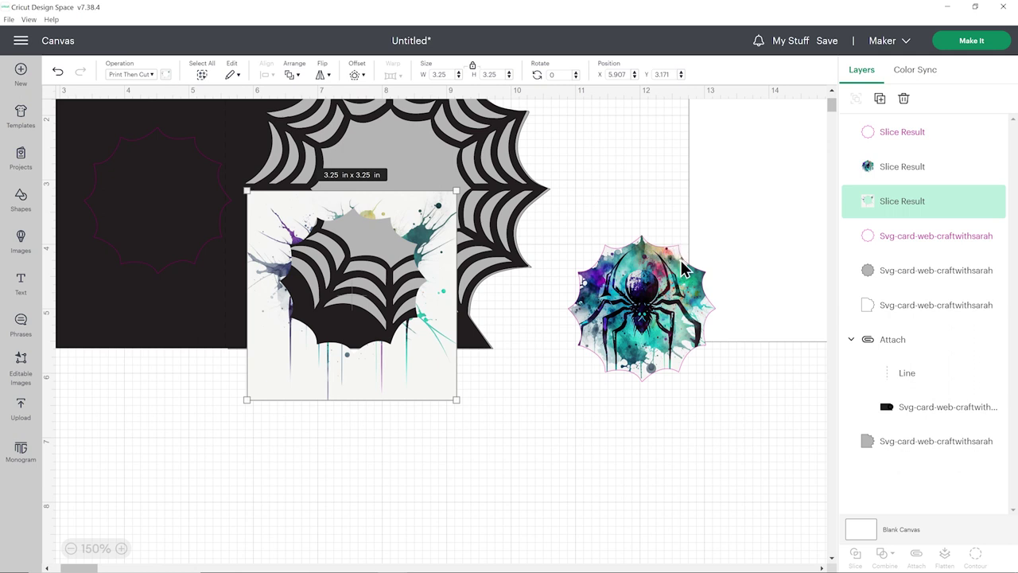
Step: Delete the splatter square and make the scalloped outline a Basic Cut behind the spider print
left_click_drag(431, 343, 398, 358)
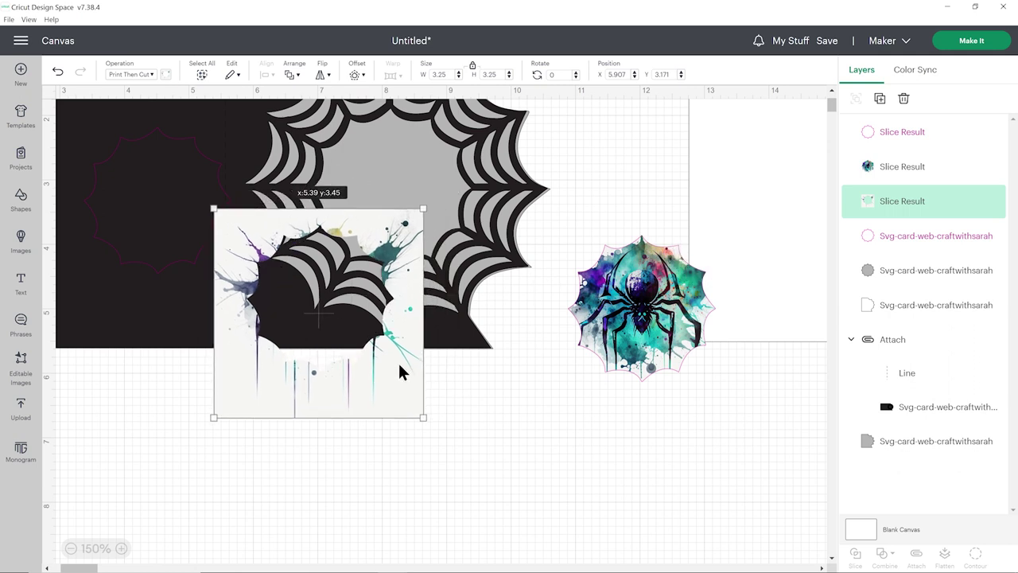
key("Delete")
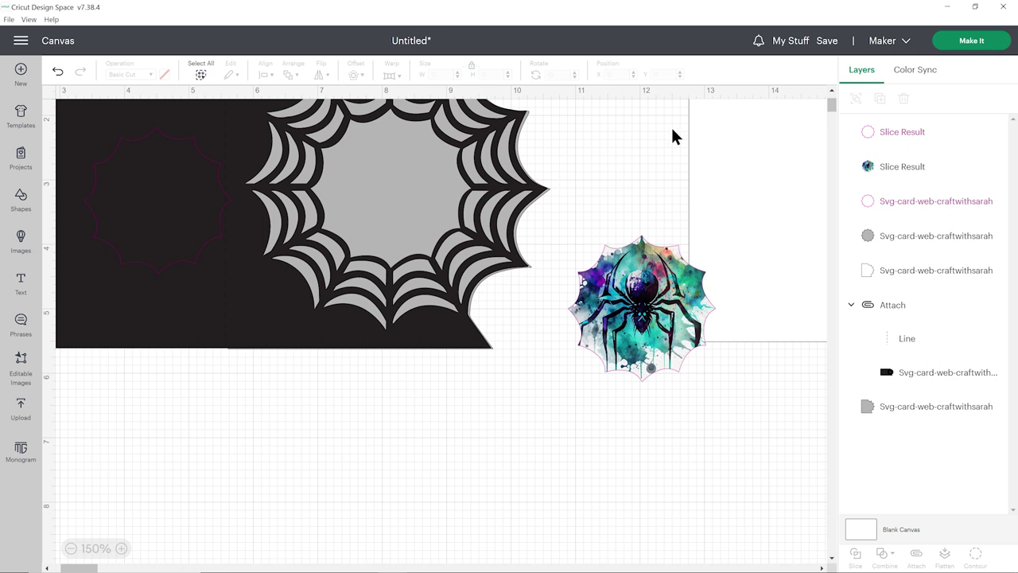
left_click(918, 134)
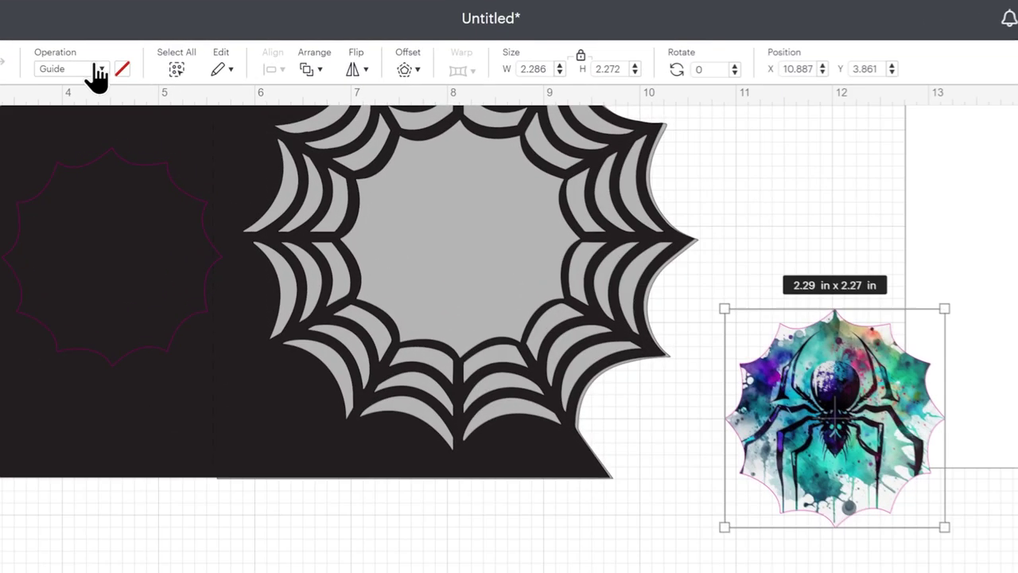
left_click(146, 73)
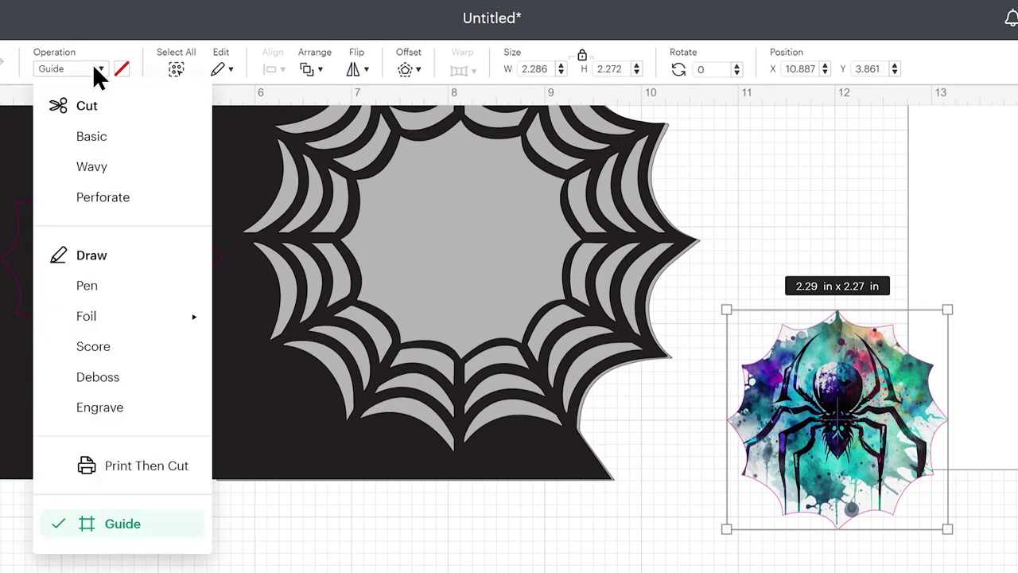
left_click(108, 138)
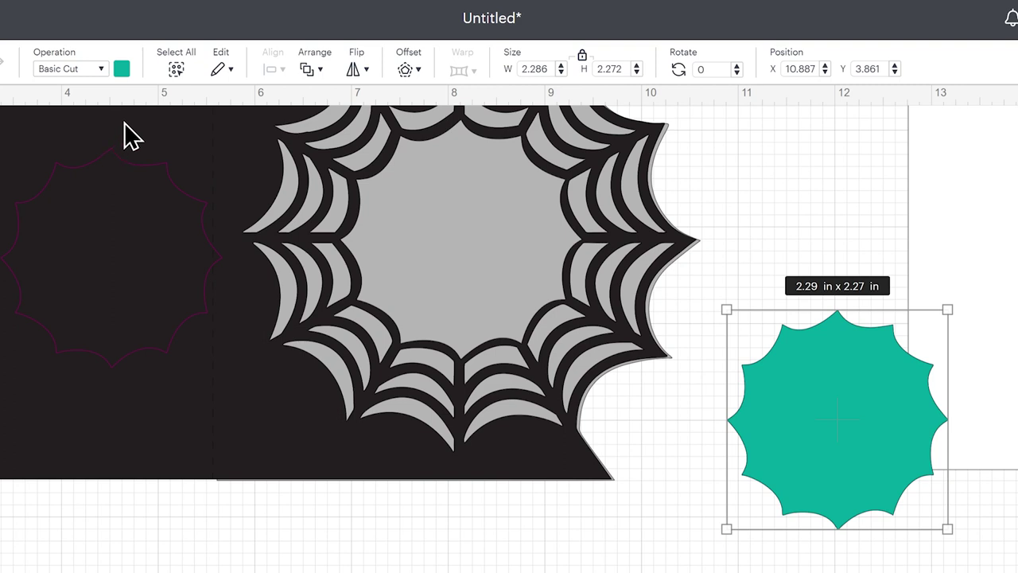
left_click(318, 69)
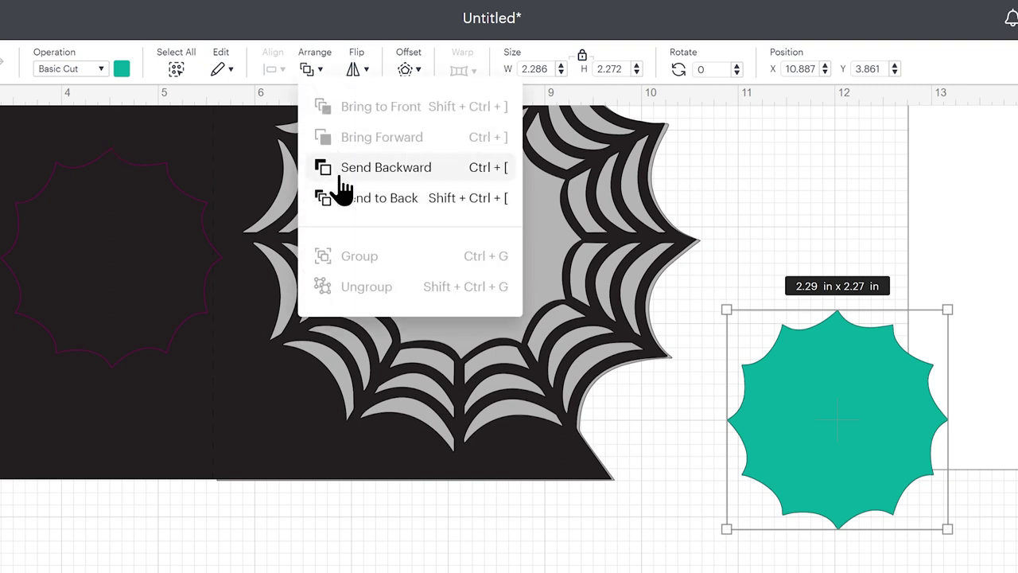
left_click(363, 168)
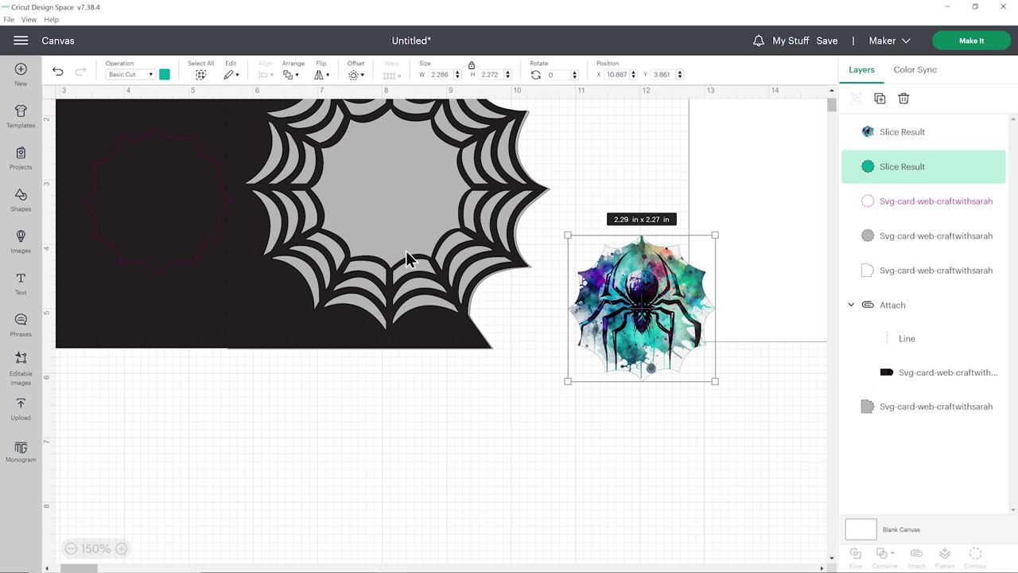
Step: Make the backing slice white and flatten it with the spider slice into one Print Then Cut image
left_click(165, 74)
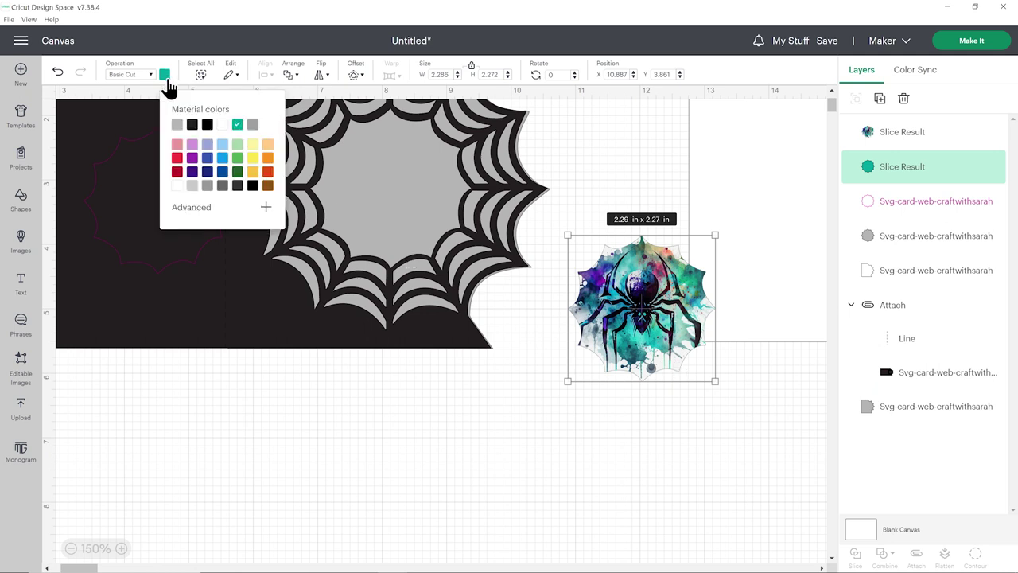
left_click(224, 126)
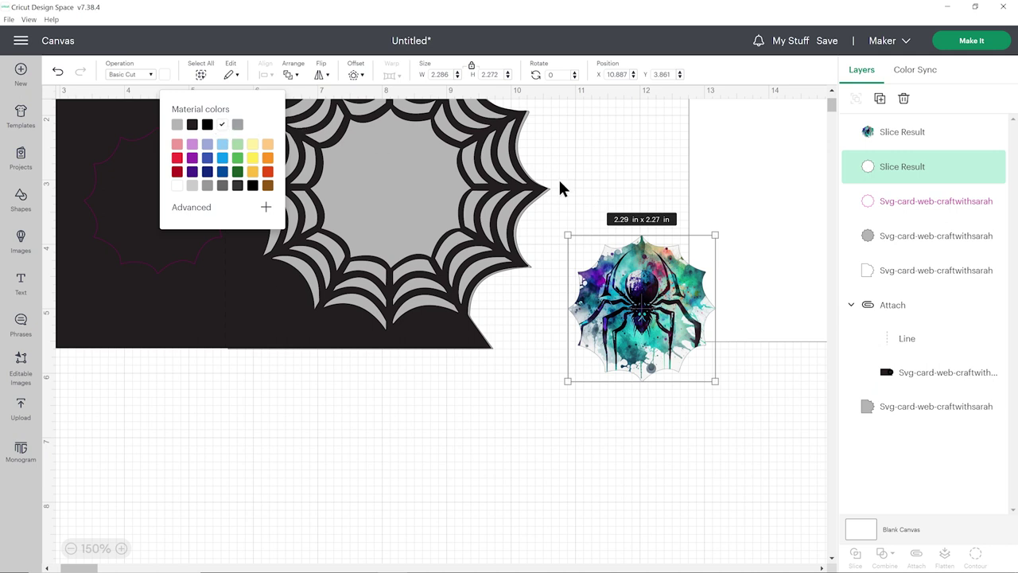
left_click(925, 141, "shift")
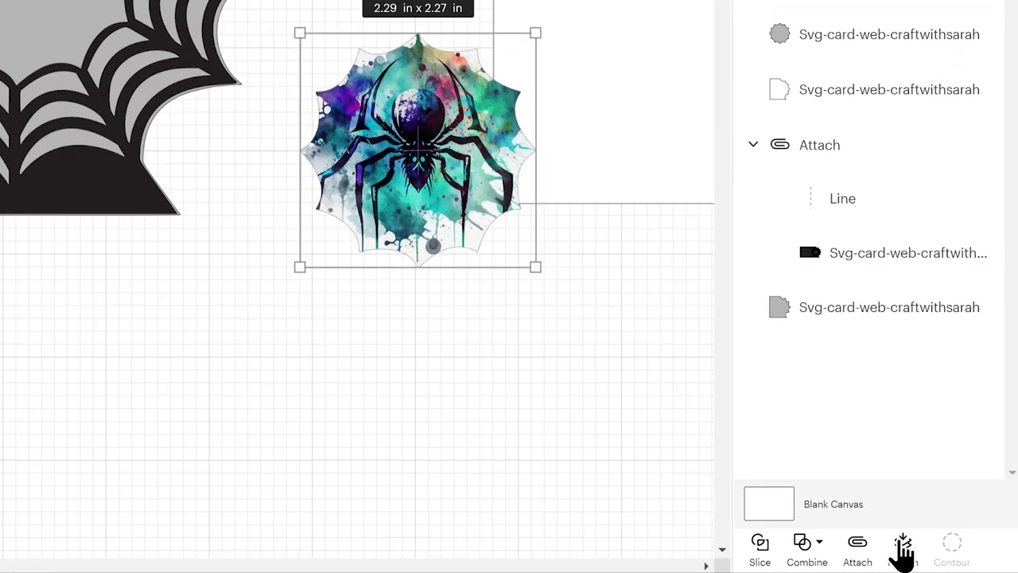
left_click(903, 549)
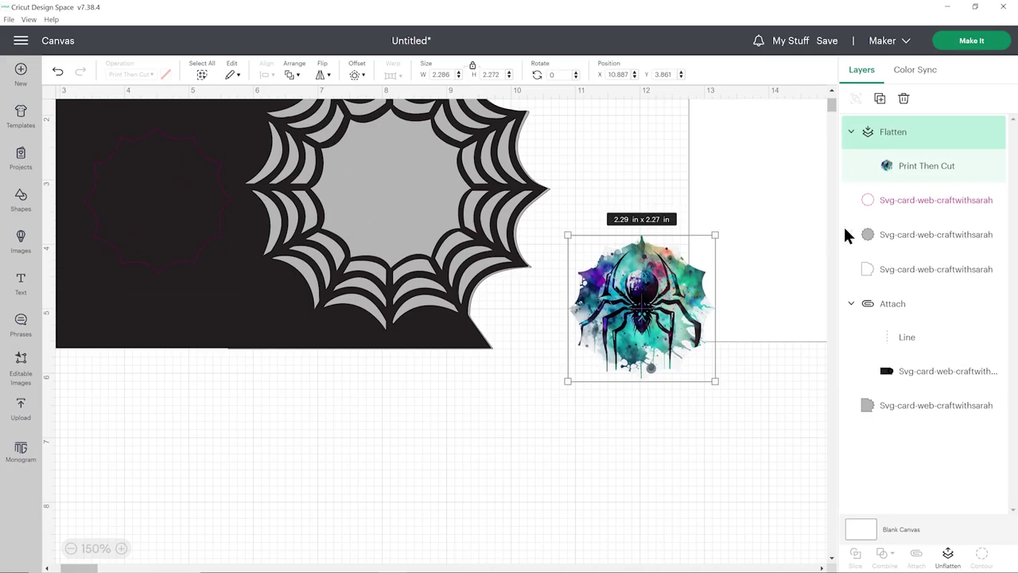
Step: Move the spider print into the web centre, delete the pink guide circle, and nudge it to X 7, Y 2
left_click_drag(643, 298, 393, 175)
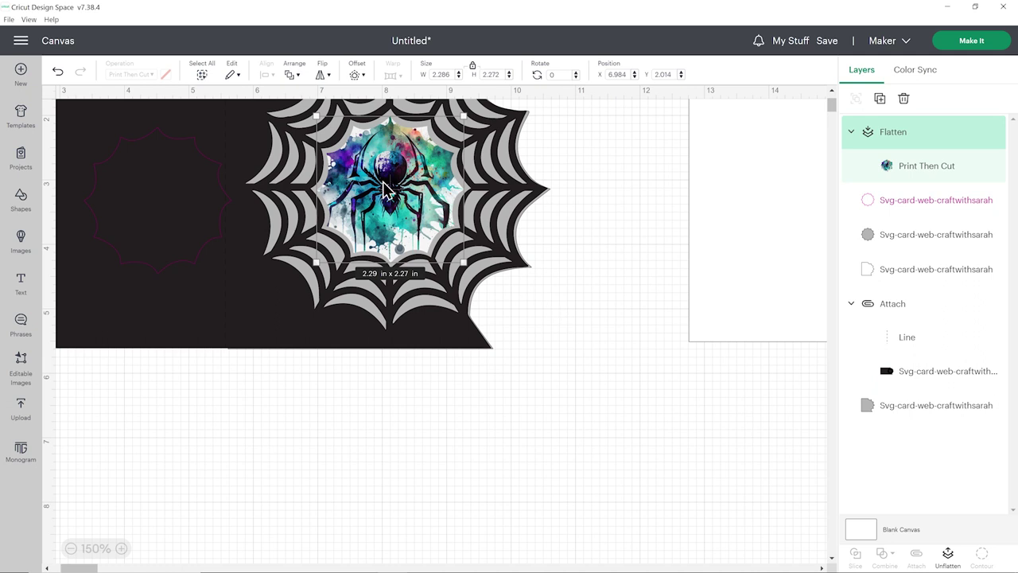
left_click(215, 194)
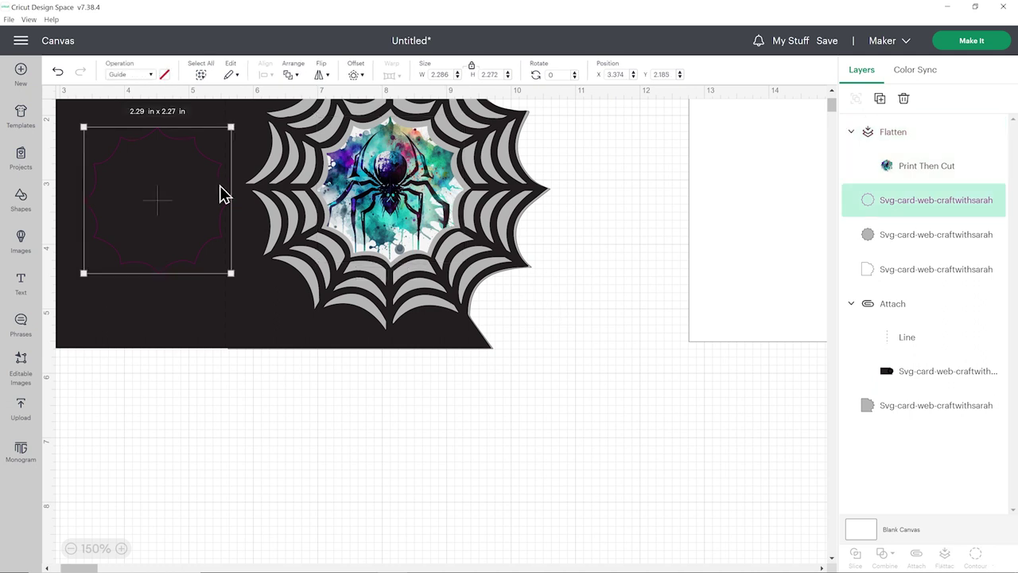
key("Delete")
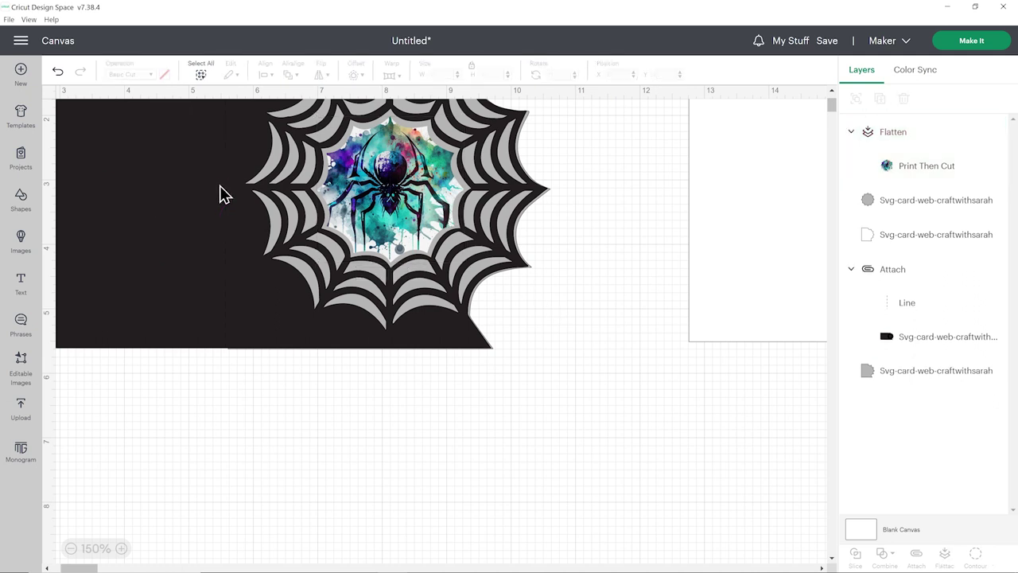
left_click(389, 199)
left_click_drag(389, 198, 391, 198)
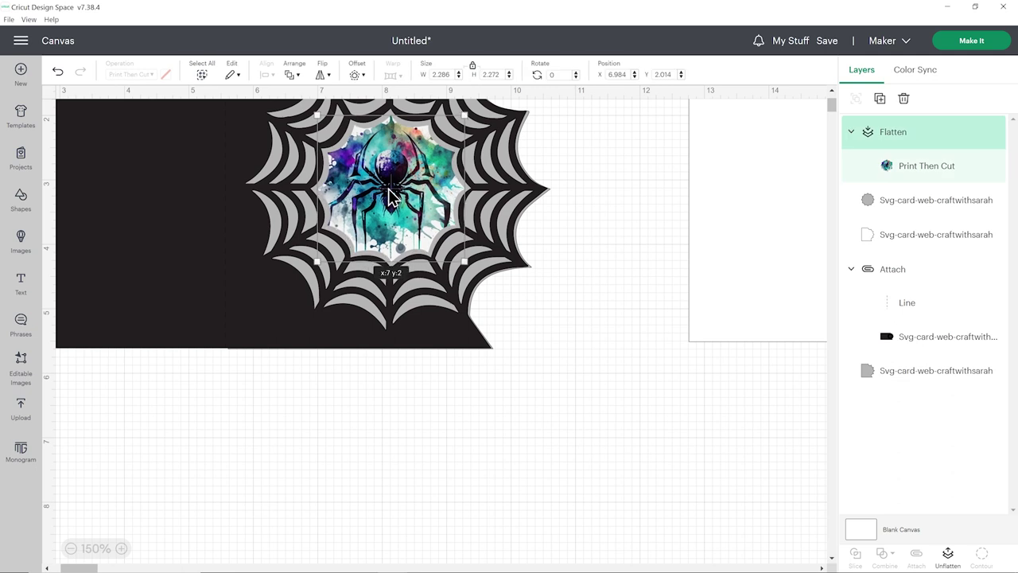
left_click(579, 222)
scroll(578, 223, "up", 2)
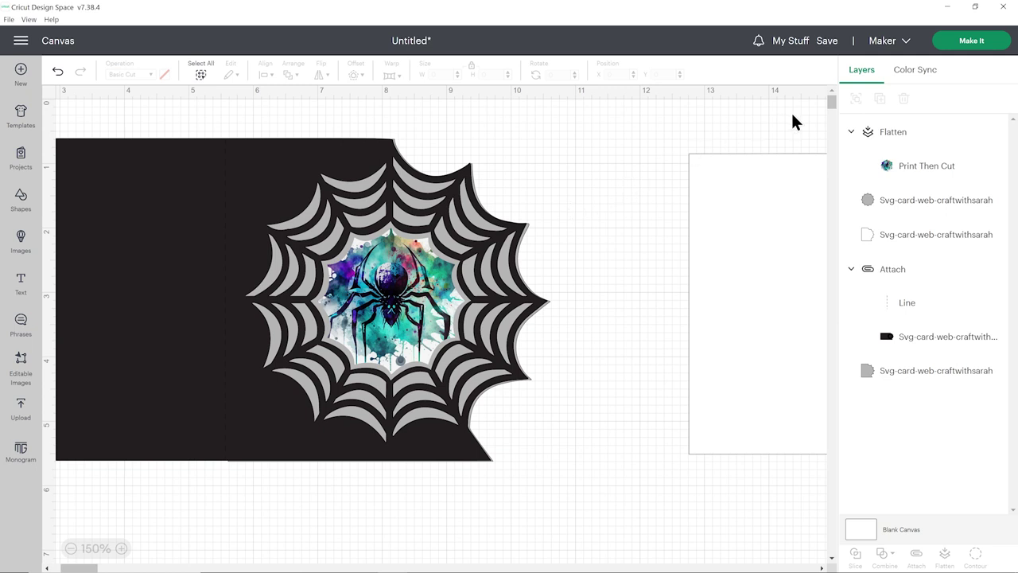
Step: Send the project to Make It and reposition the spider near the print mat's top-left
left_click(958, 46)
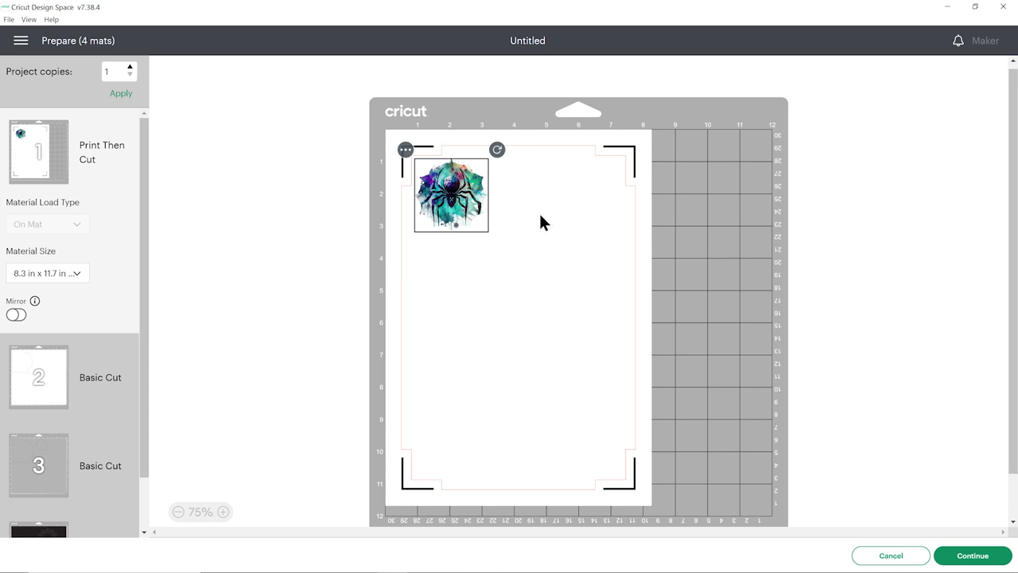
left_click_drag(444, 227, 496, 245)
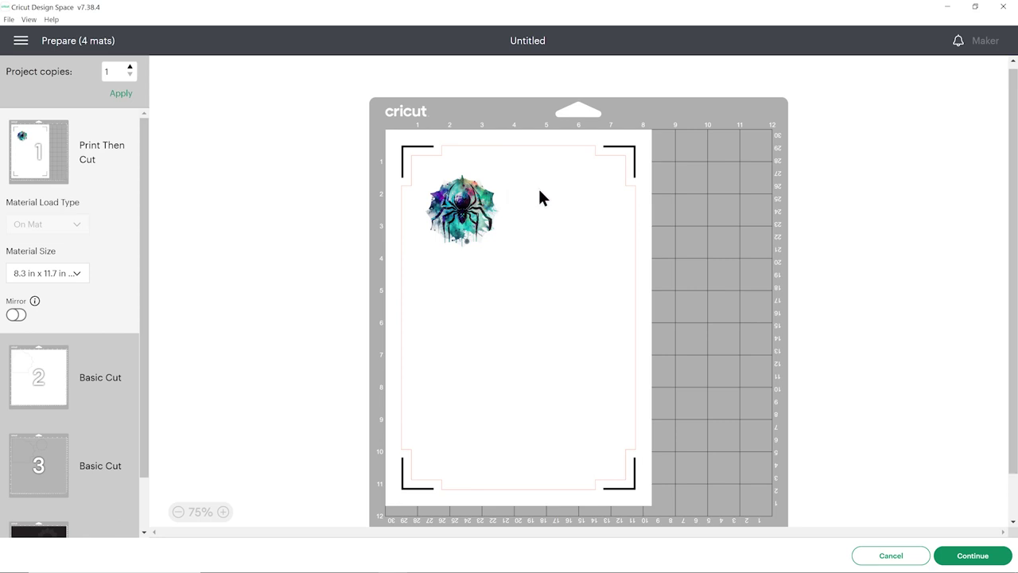
left_click_drag(479, 222, 471, 208)
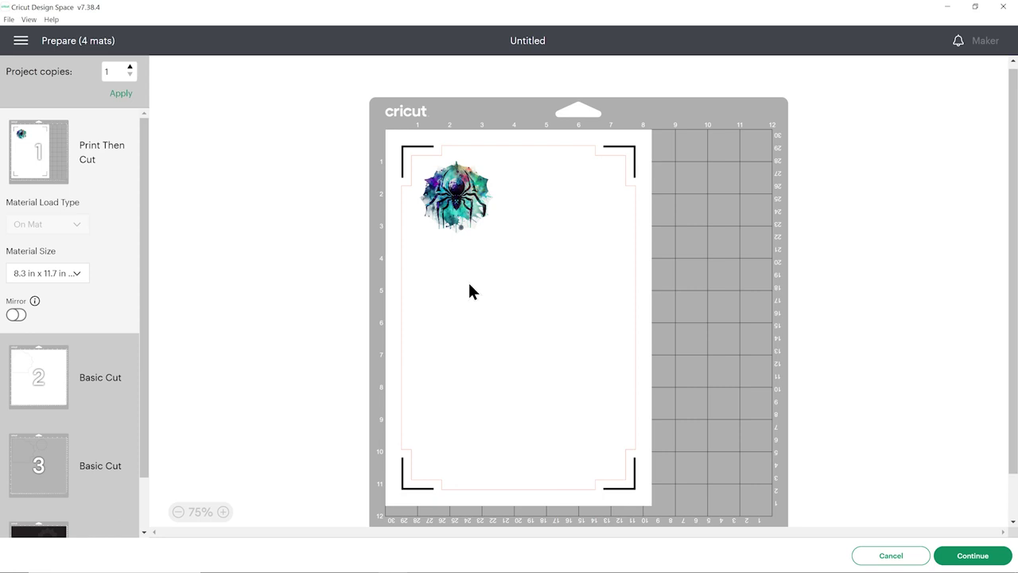
Step: Set mat 3's material size to A4, then view the black spider-web mat 4
left_click(76, 363)
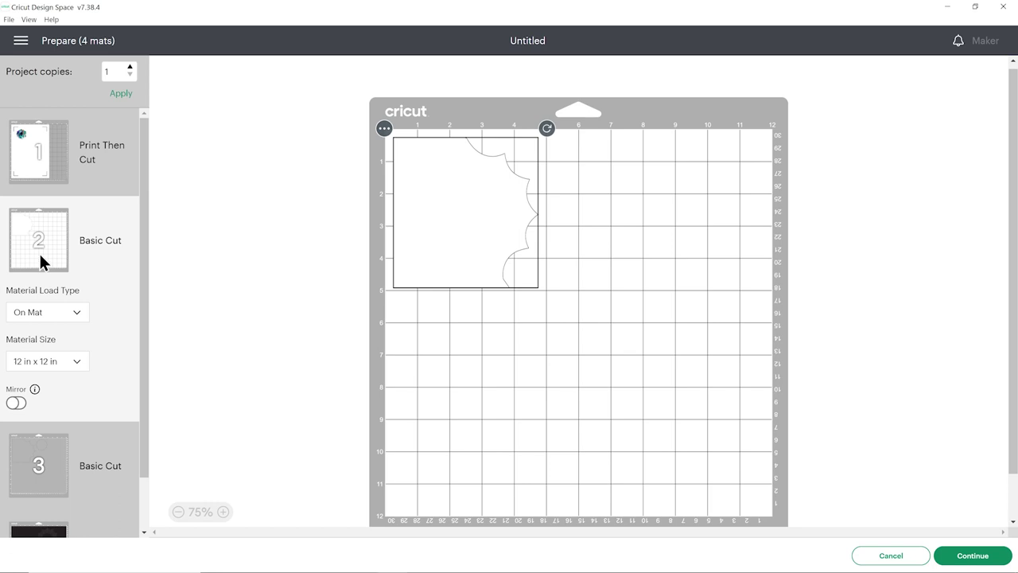
left_click(55, 450)
scroll(78, 355, "down", 1)
left_click(77, 390)
left_click(96, 461)
scroll(106, 304, "down", 1)
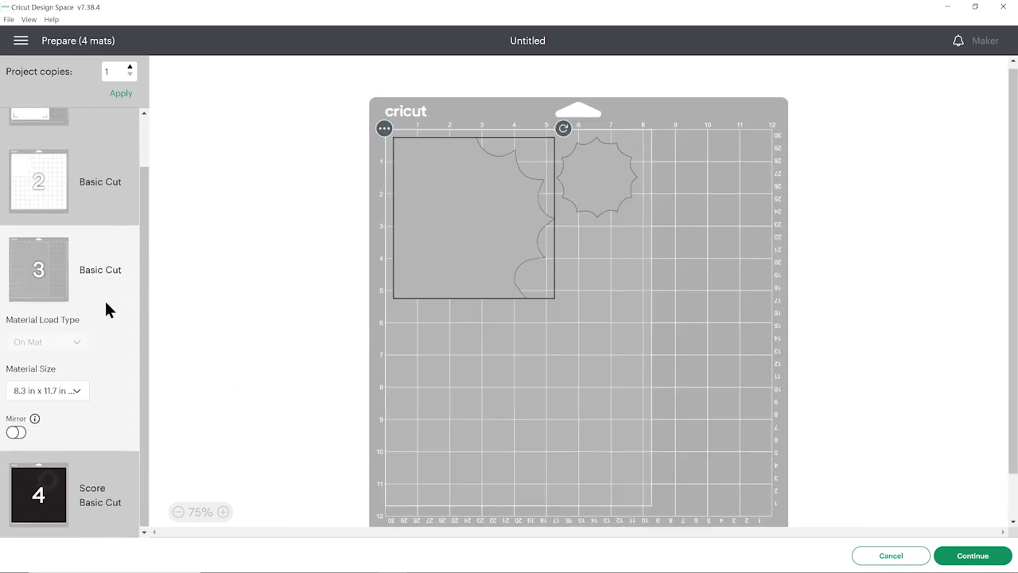
left_click(36, 497)
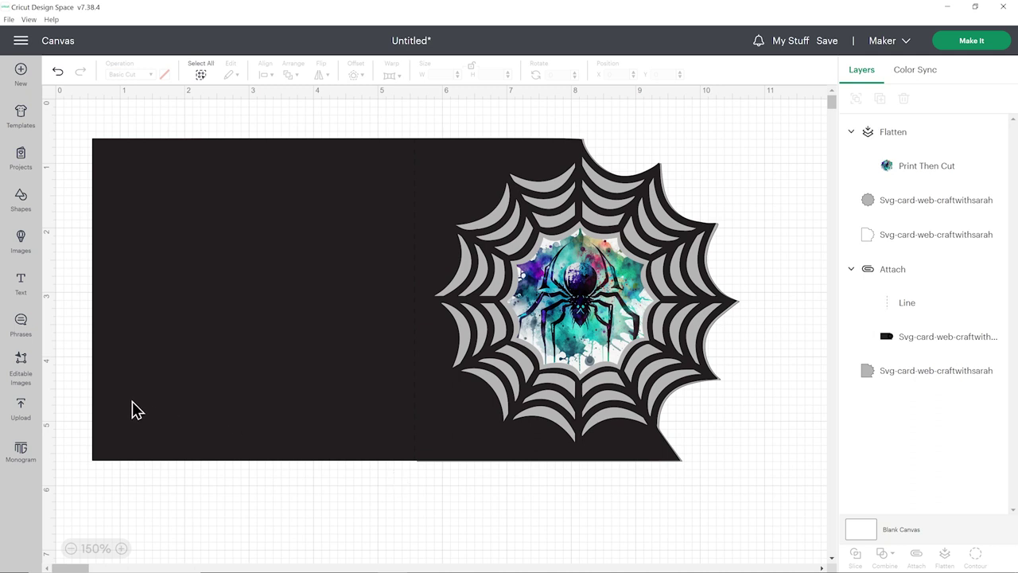
Step: Open the Upload Image screen with the hcc23-11-web folder in File Explorer beside it
left_click(24, 411)
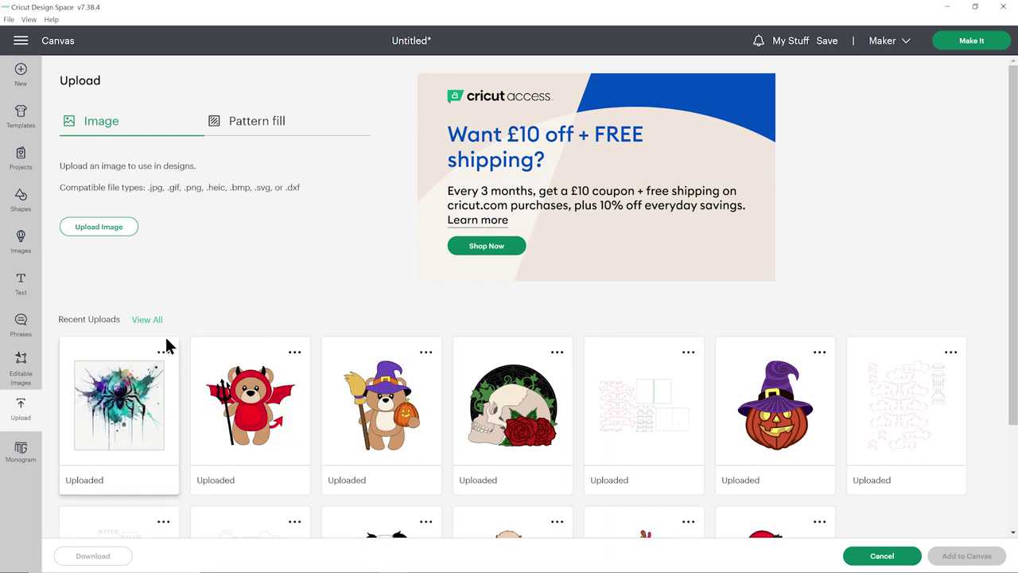
left_click(99, 227)
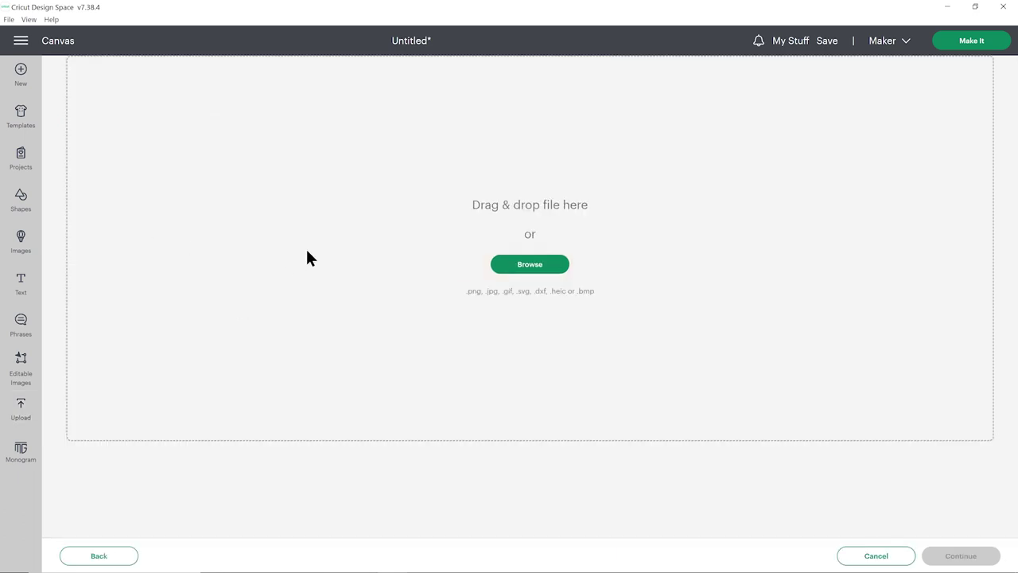
key("alt+Tab")
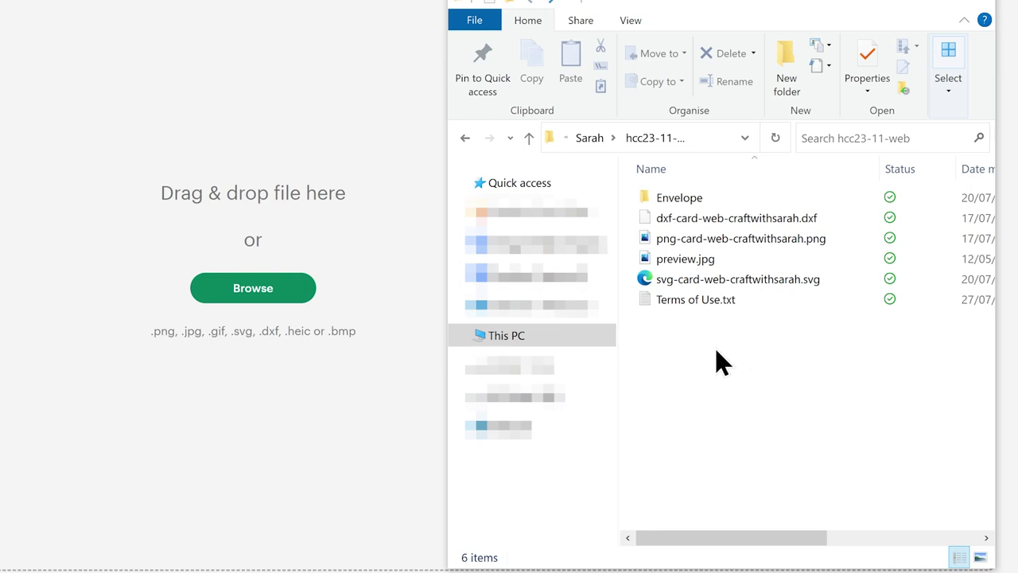
Step: Drop svg-envelope-square-craftwithsarah.svg from the Envelope folder into Cricut's upload area
double_click(670, 202)
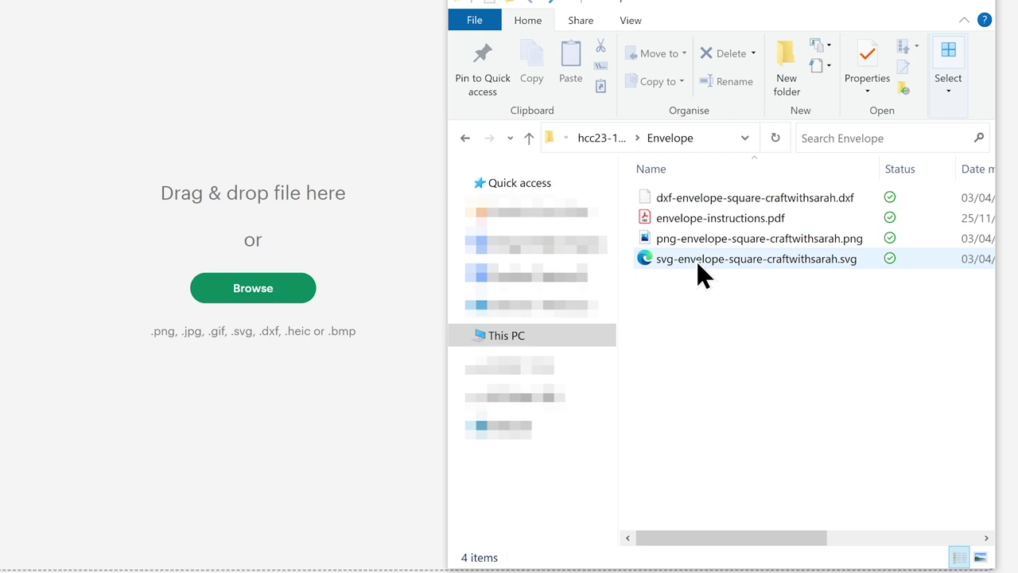
left_click_drag(696, 263, 35, 439)
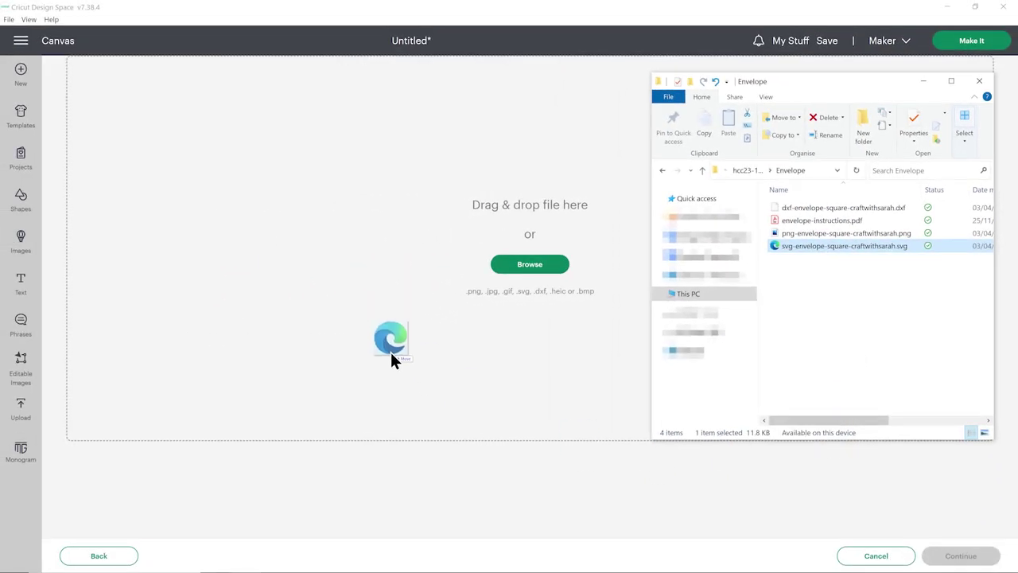
left_click_drag(391, 354, 399, 391)
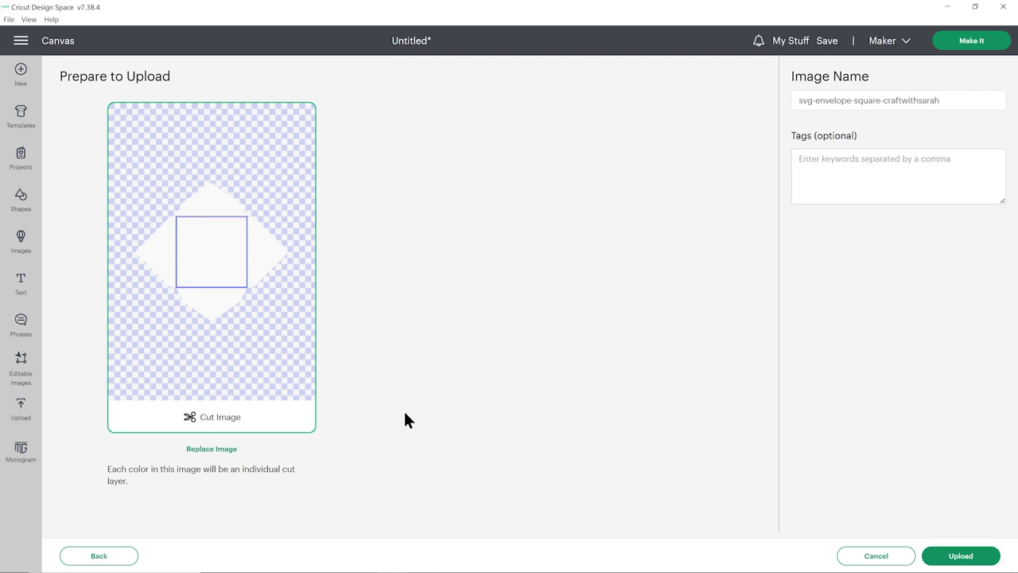
Step: Upload the square envelope SVG and place it on the canvas at 6.46 in x 5.82 in
left_click(963, 556)
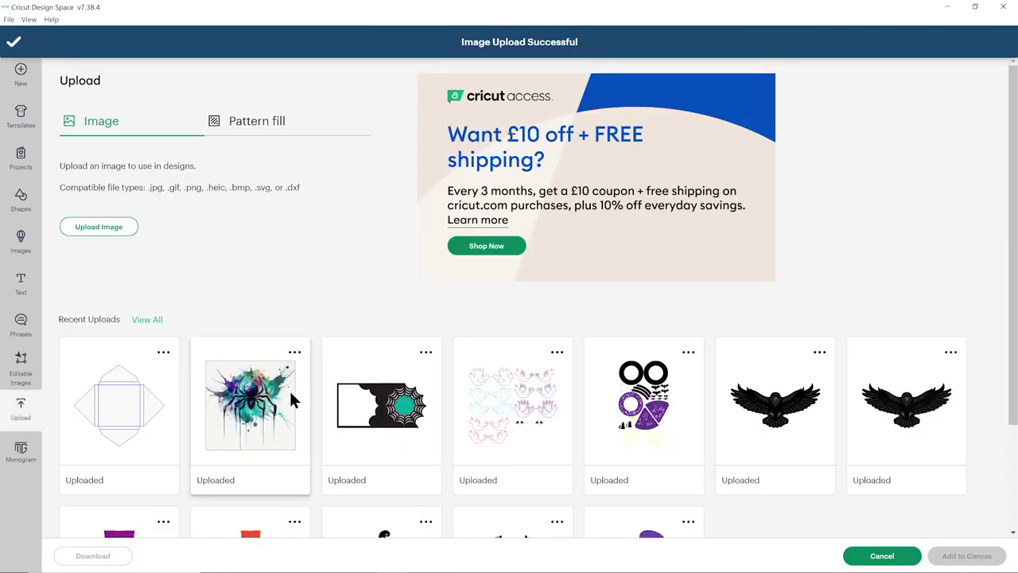
left_click(151, 374)
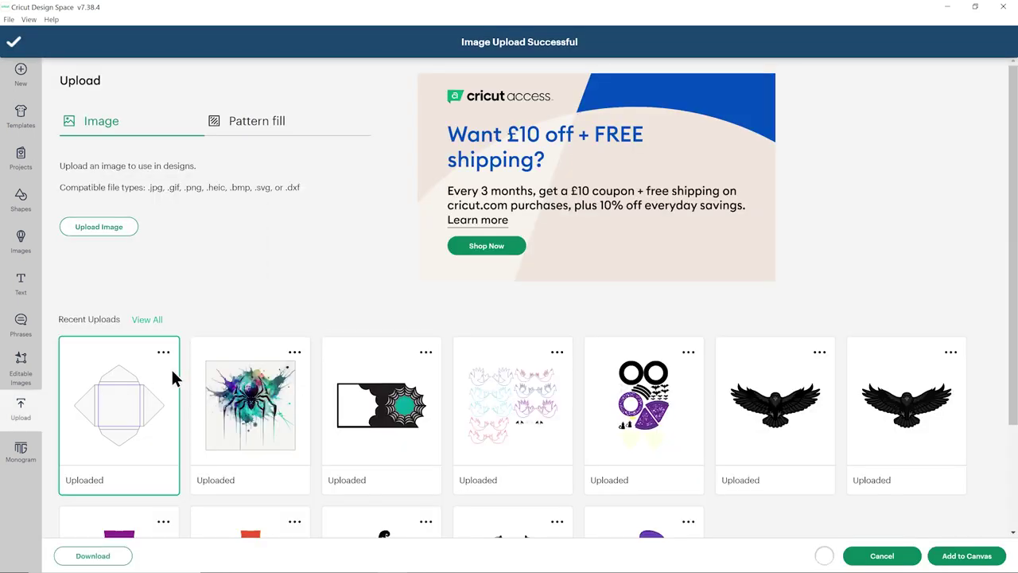
left_click(942, 557)
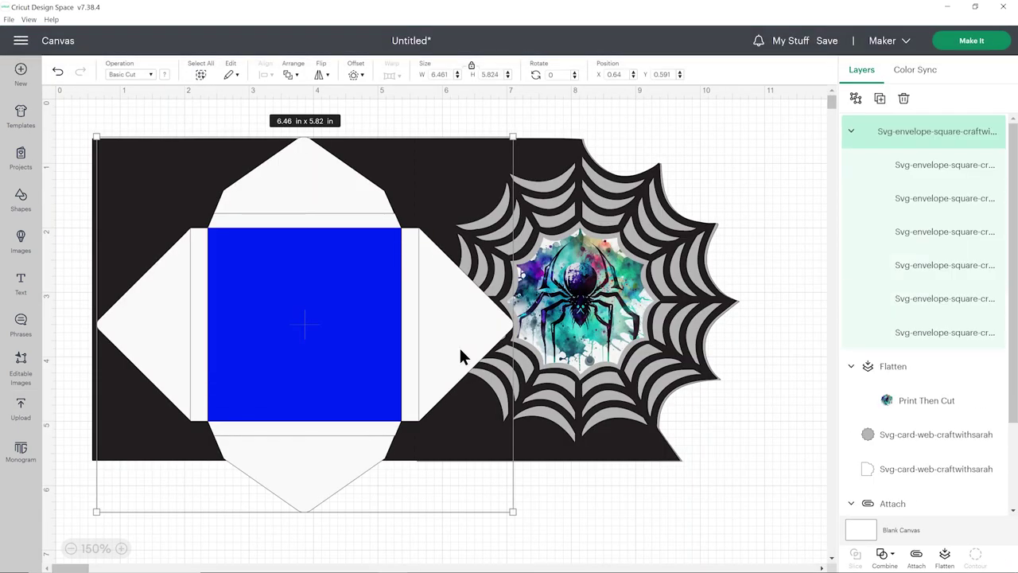
Step: Reposition the envelope to about X 1.029, Y 0.466, overlapping the spiderweb card
left_click_drag(311, 281, 346, 292)
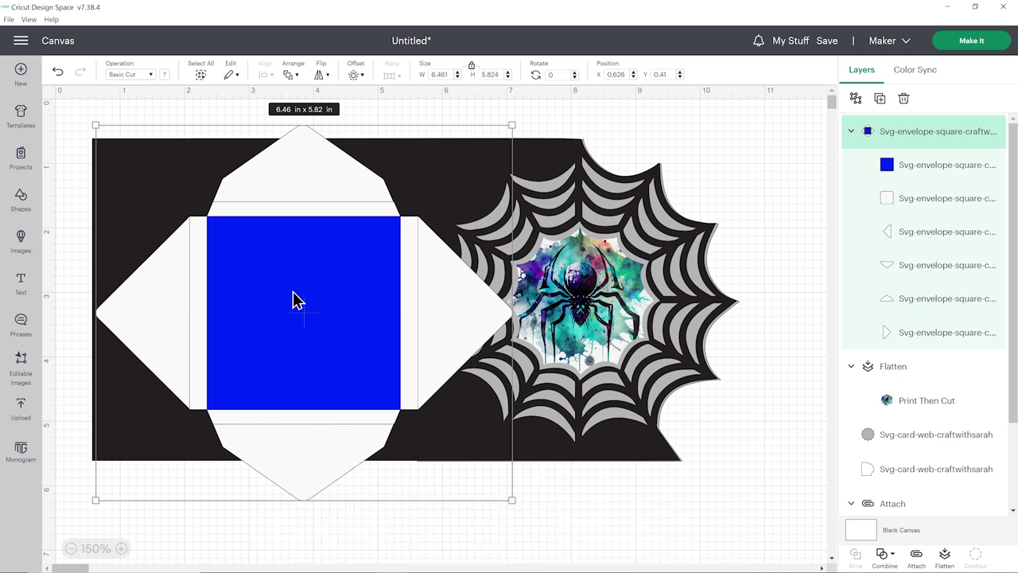
left_click_drag(338, 304, 364, 308)
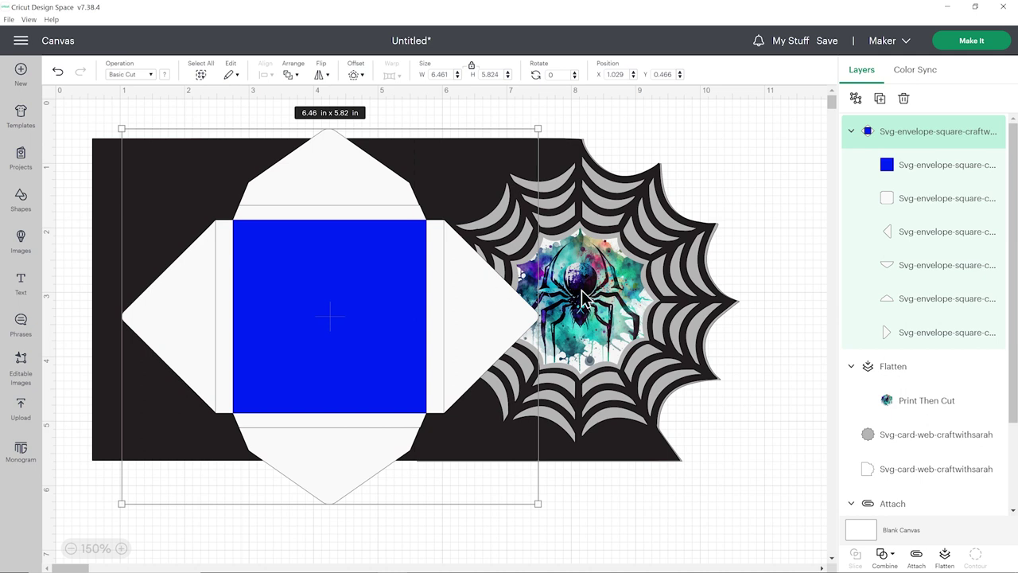